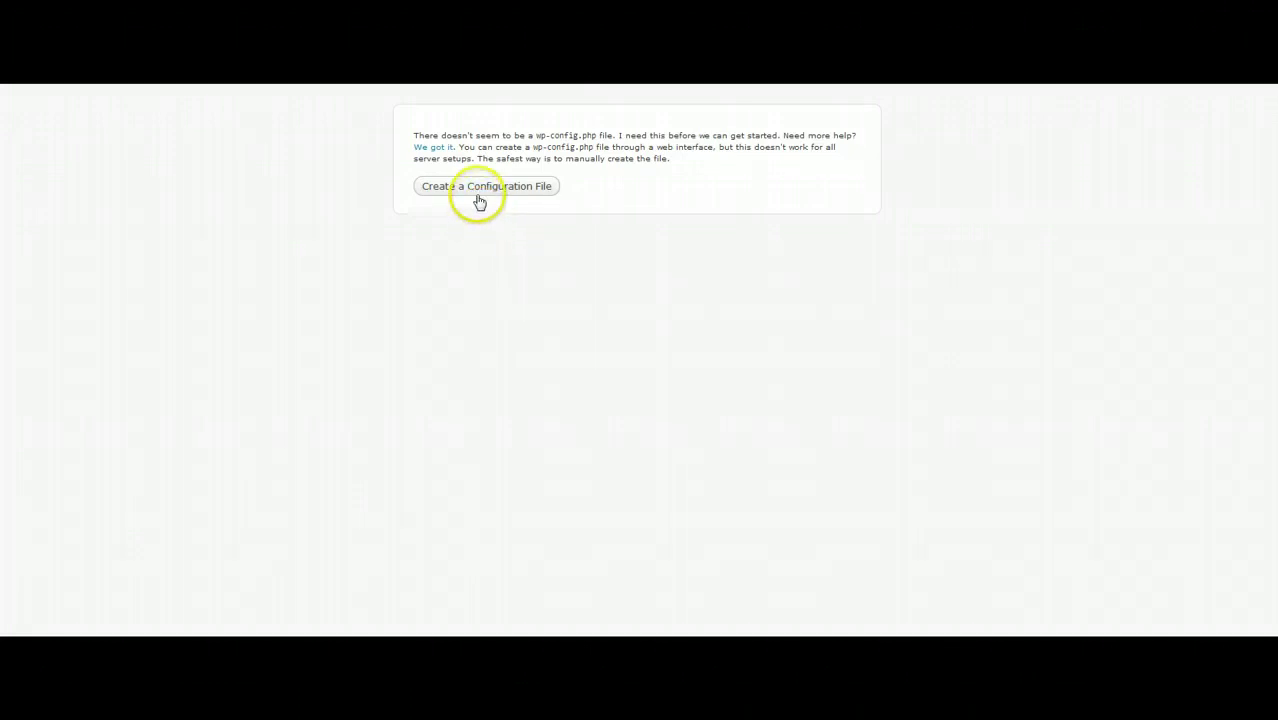
Start the WordPress configuration file and continue past Let's go! to the database connection form
click(480, 195)
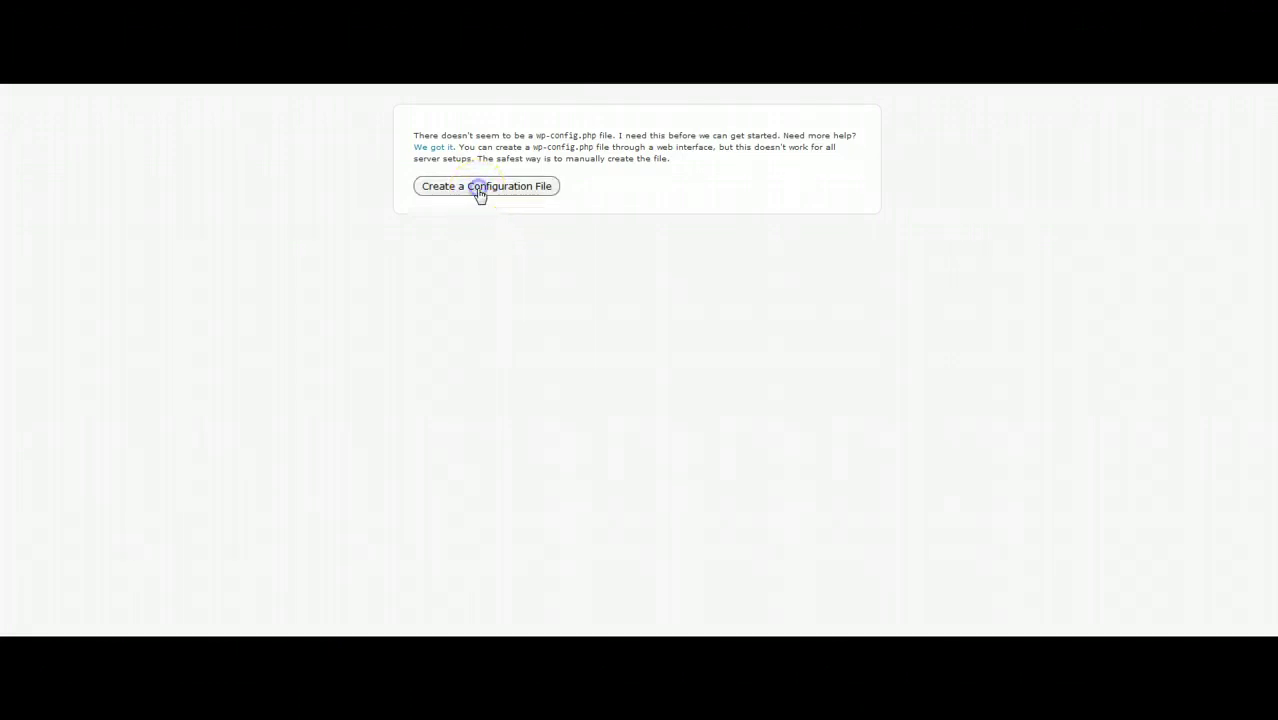
click(442, 360)
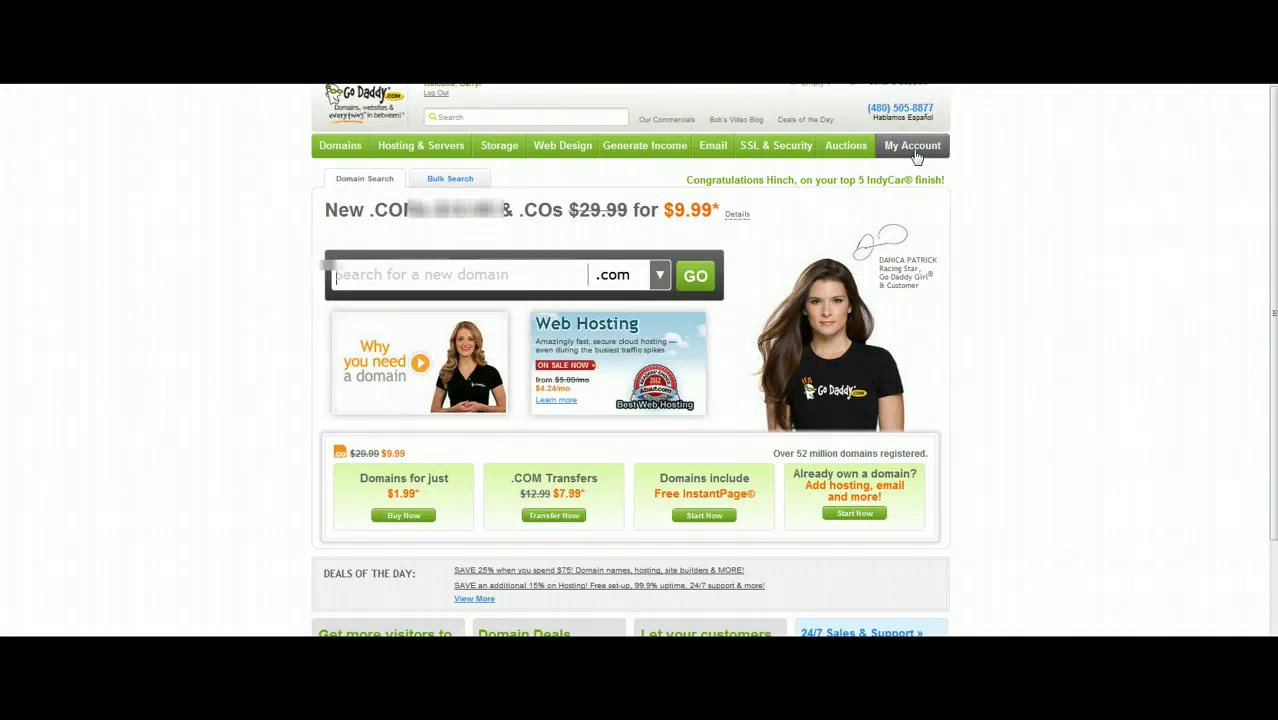
From My Account's Web Hosting list, launch the itdr.co hosting account
click(914, 150)
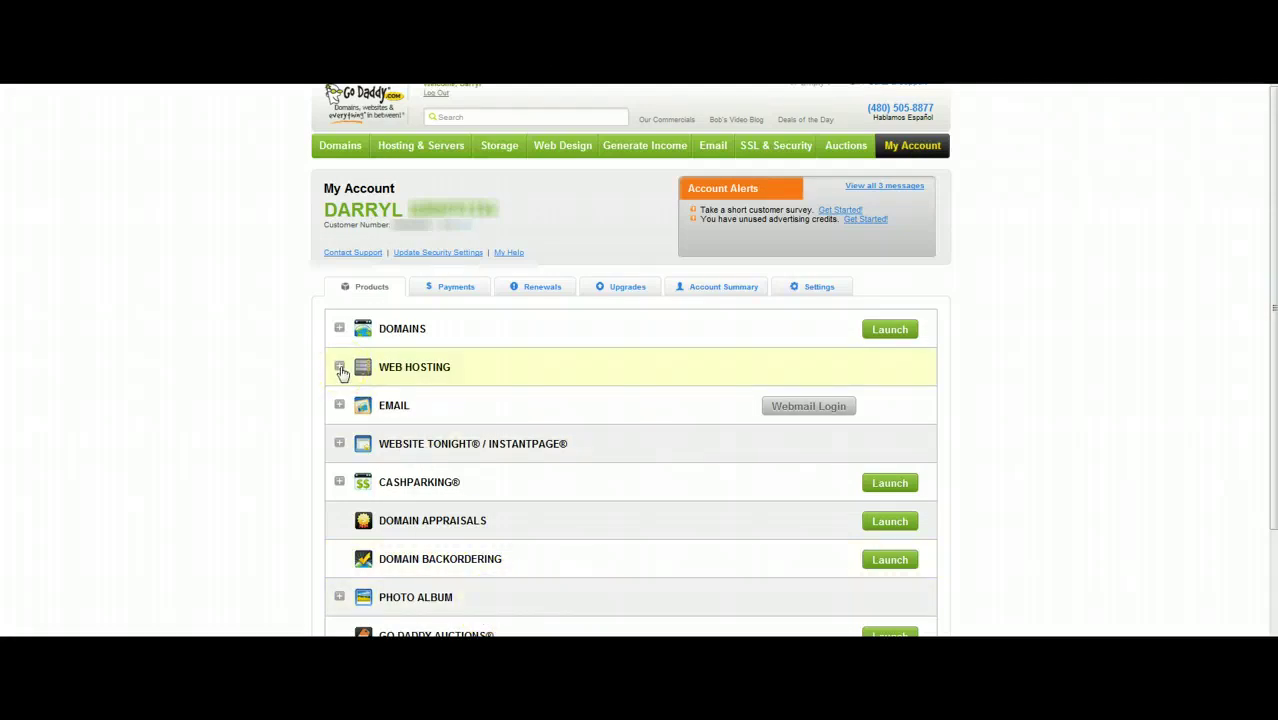
scroll(339, 371, down, 5)
click(362, 168)
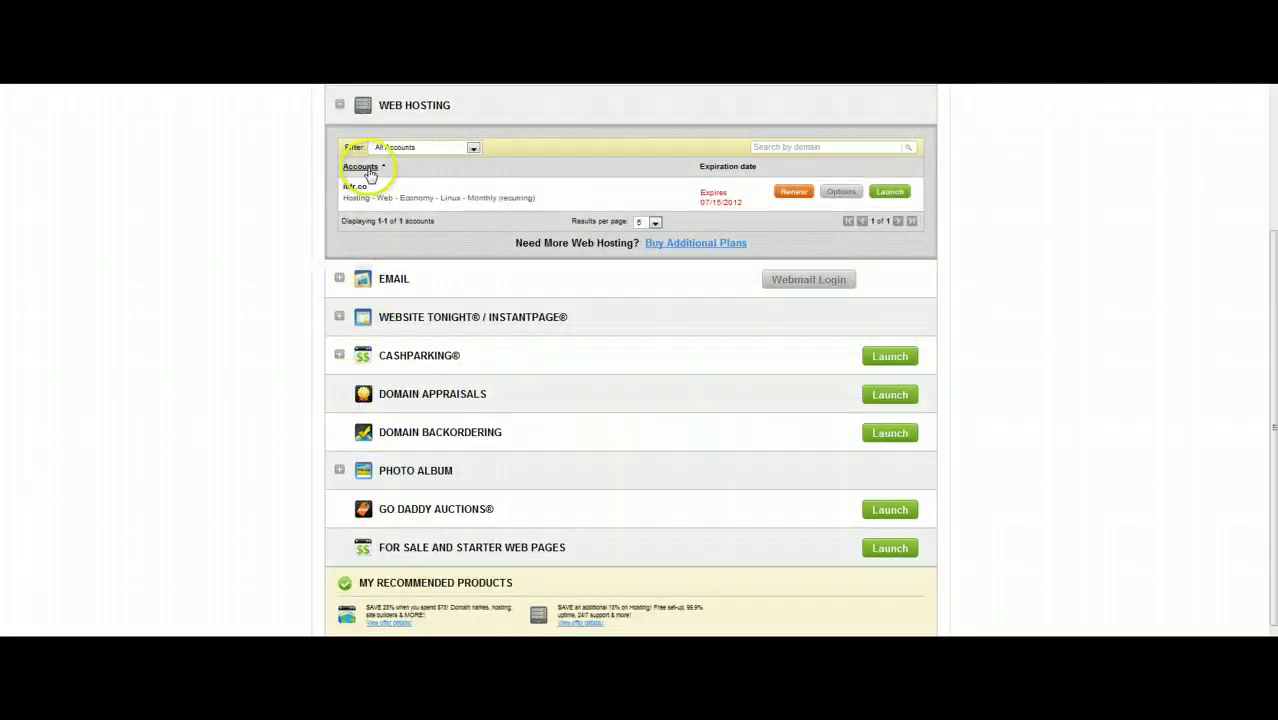
click(527, 200)
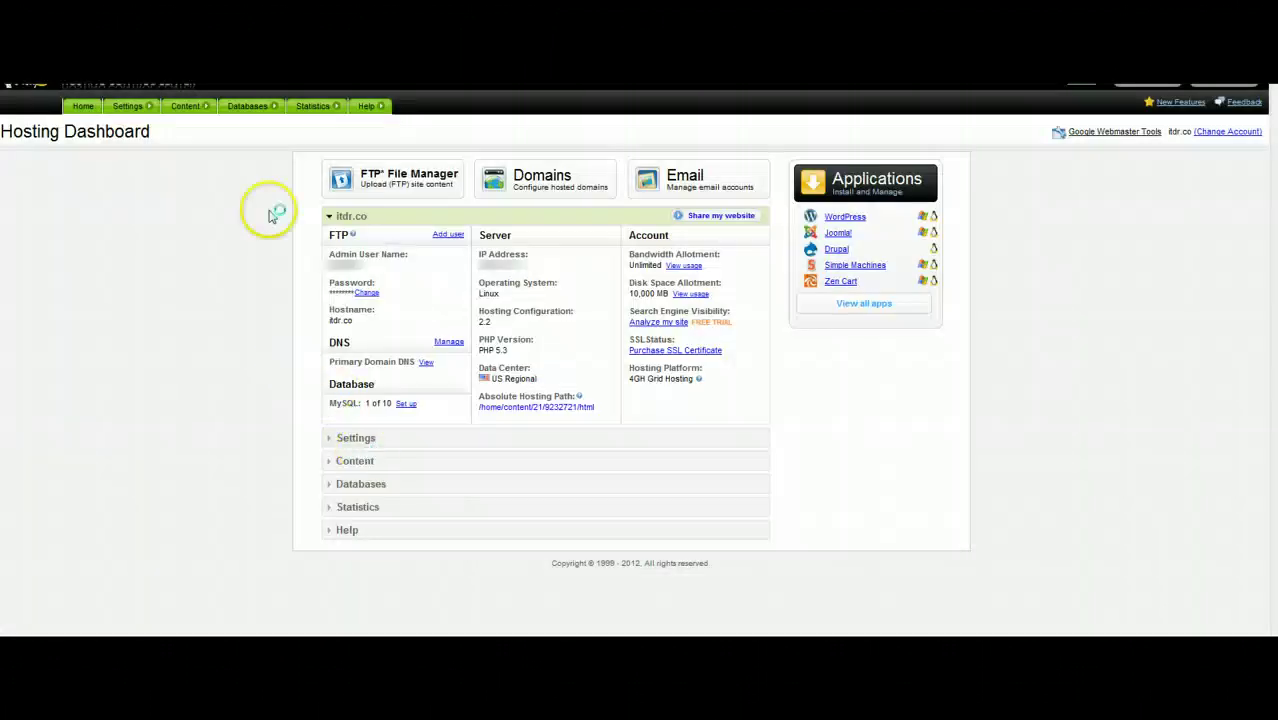
Go to Databases > MySQL to list the hosting account's MySQL databases
mouse_move(247, 105)
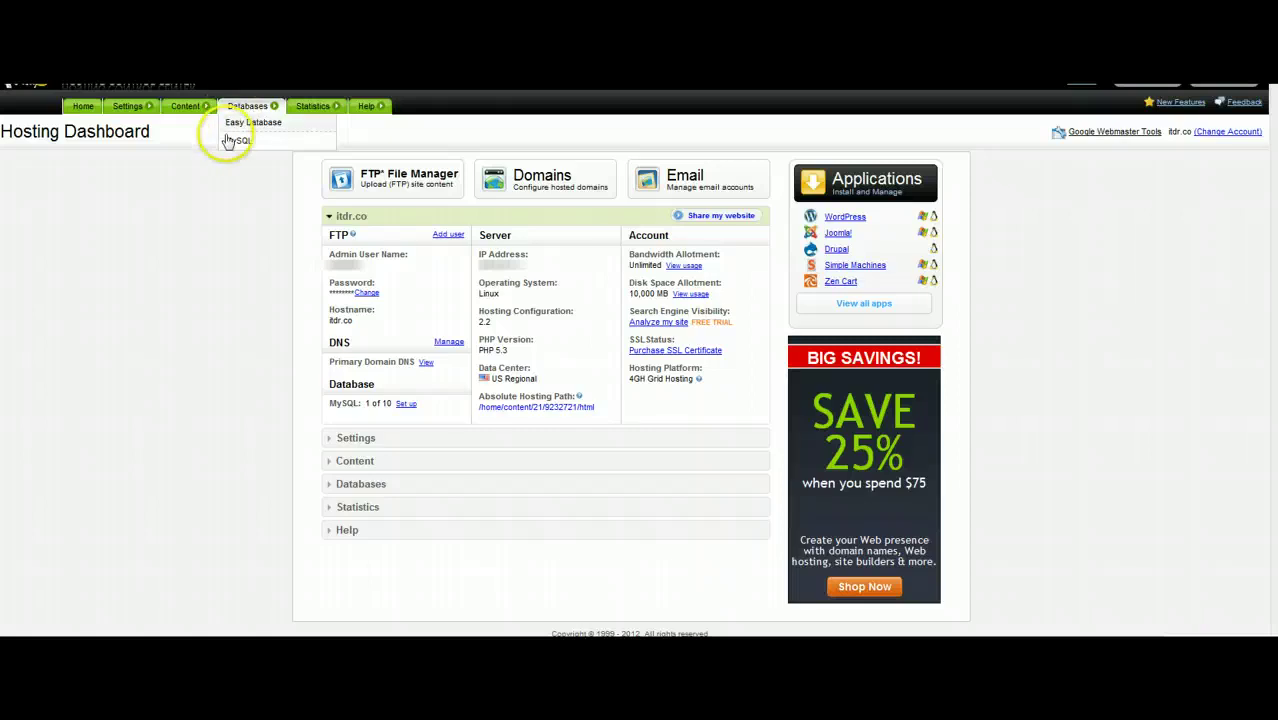
click(236, 143)
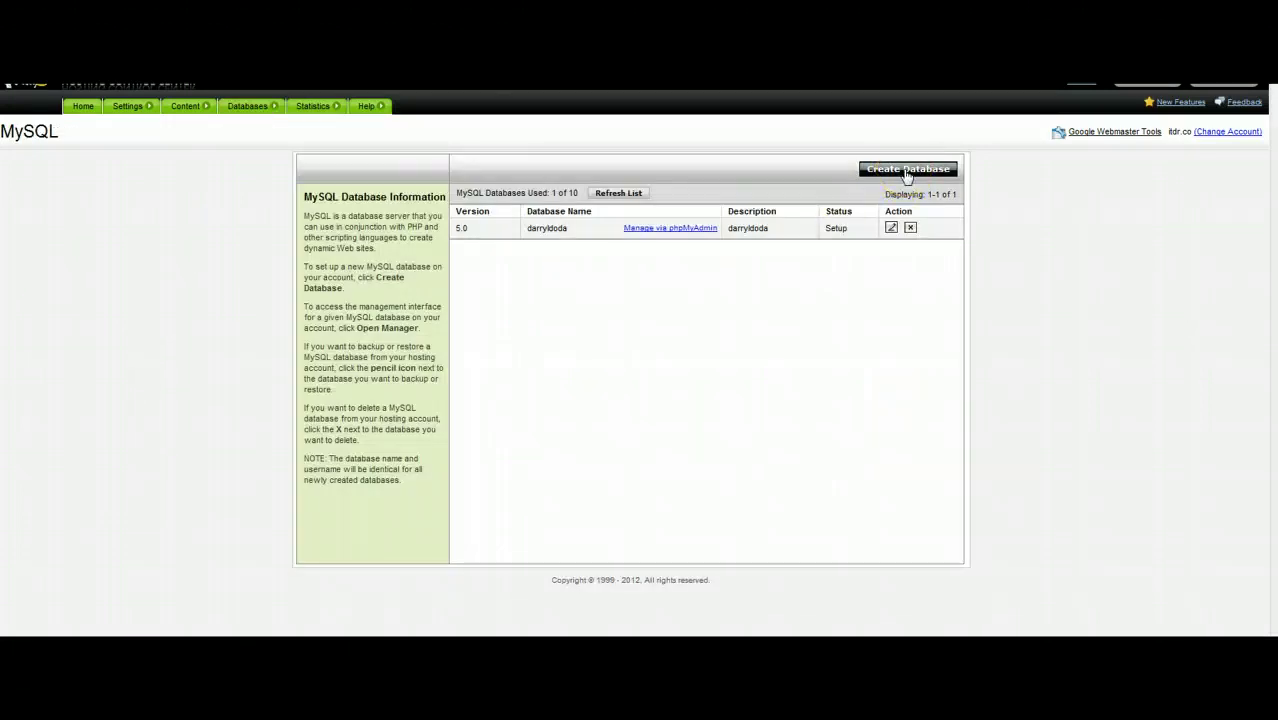
Enter the database description and a matching MySQL database/user name
click(906, 172)
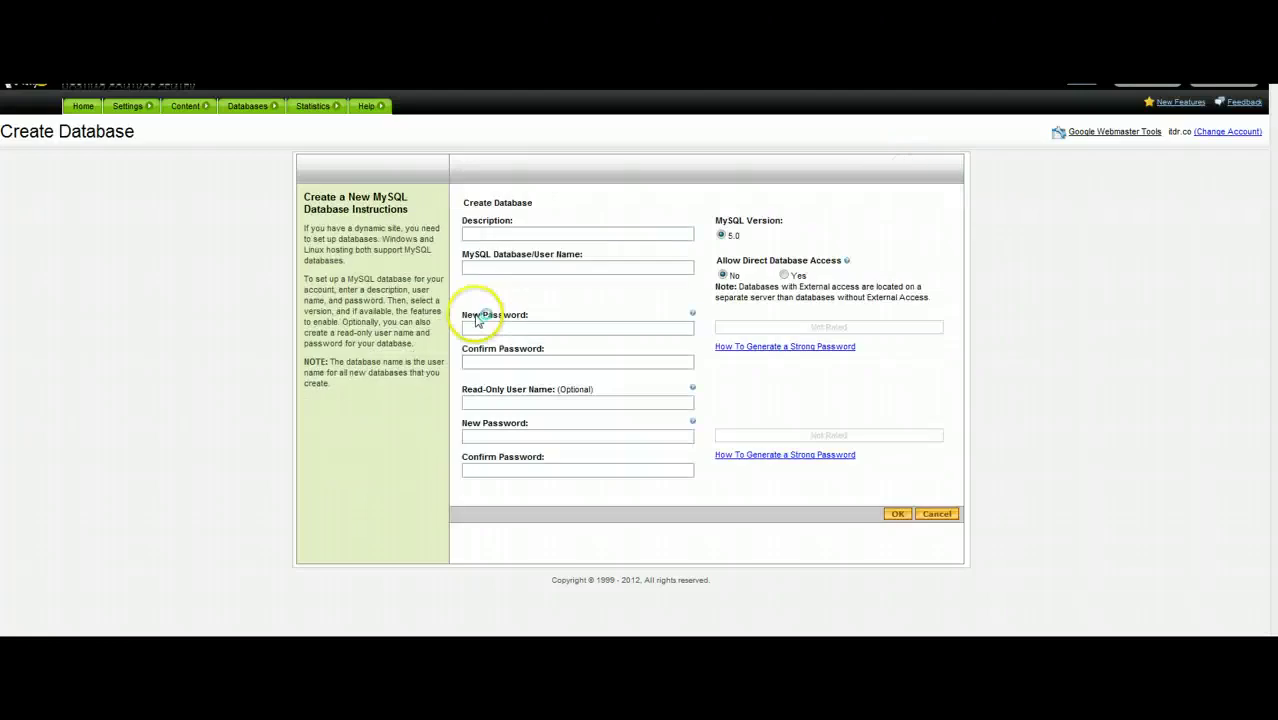
click(503, 231)
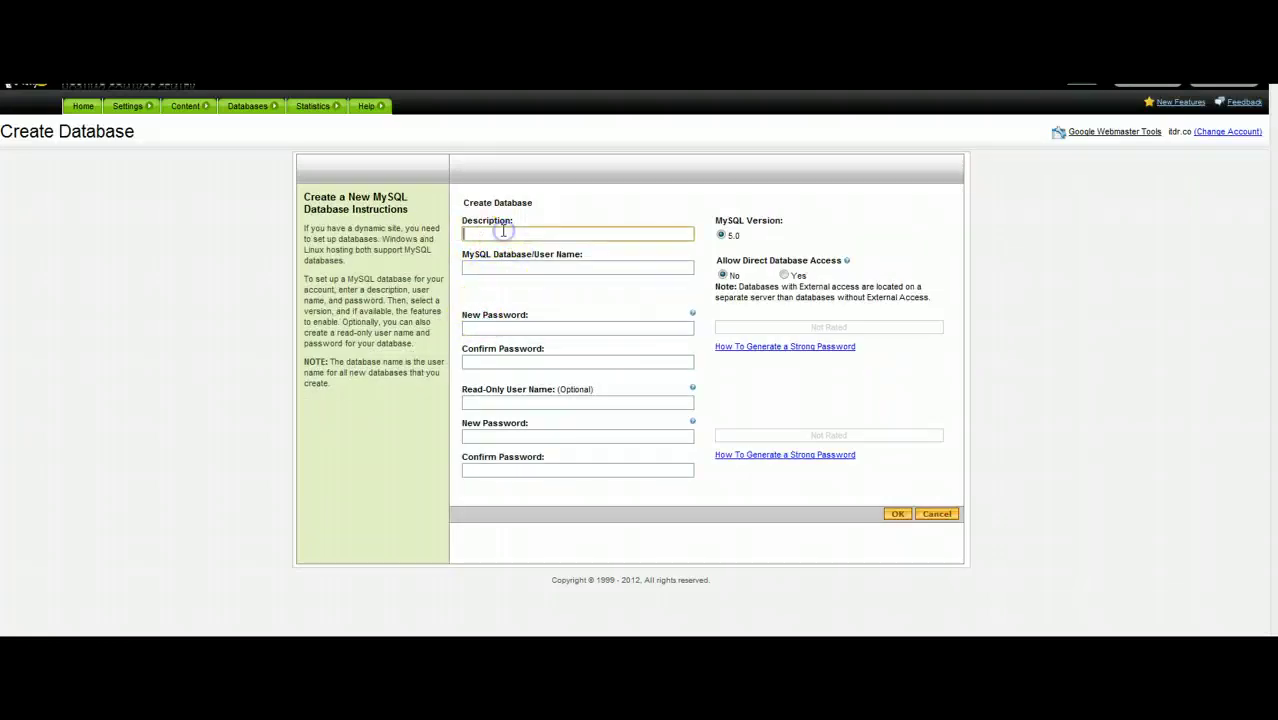
text(darryl)
key(Down)
key(Down)
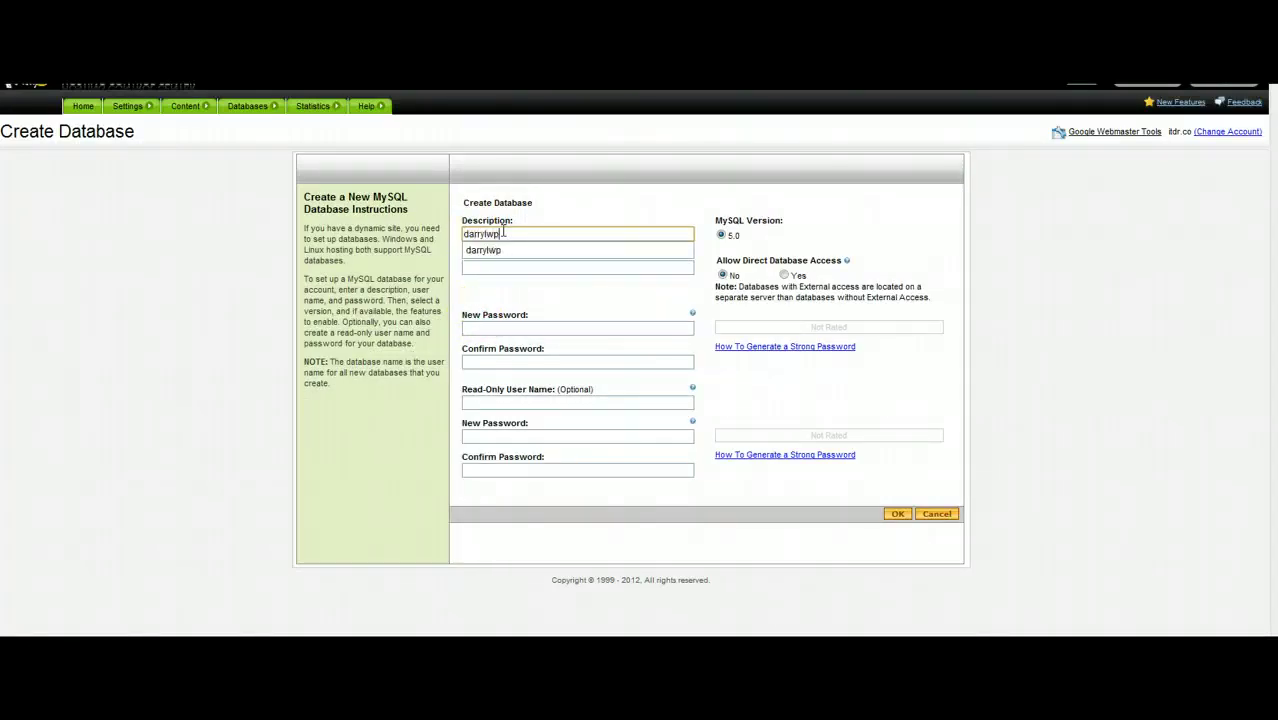
key(Tab)
text(d)
key(BackSpace)
key(BackSpace)
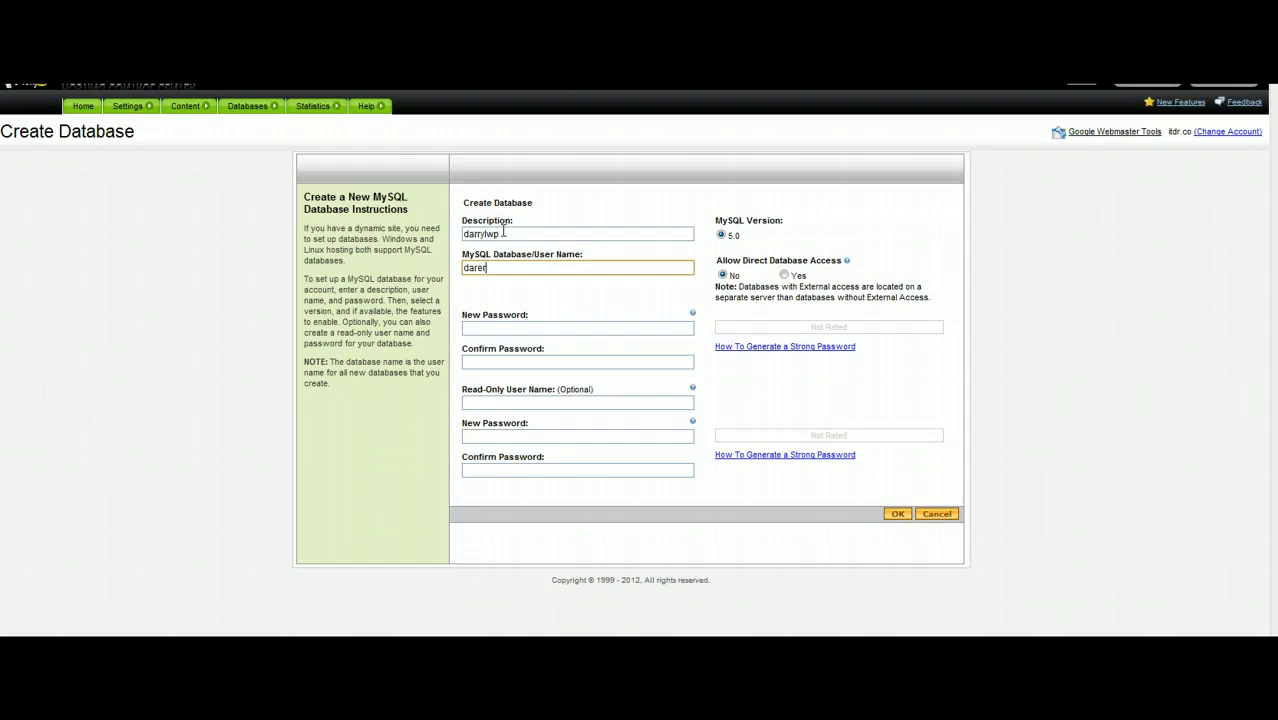
text(rryl)
Enter and confirm a strong password, and add 'wp' to the user name
key(Tab)
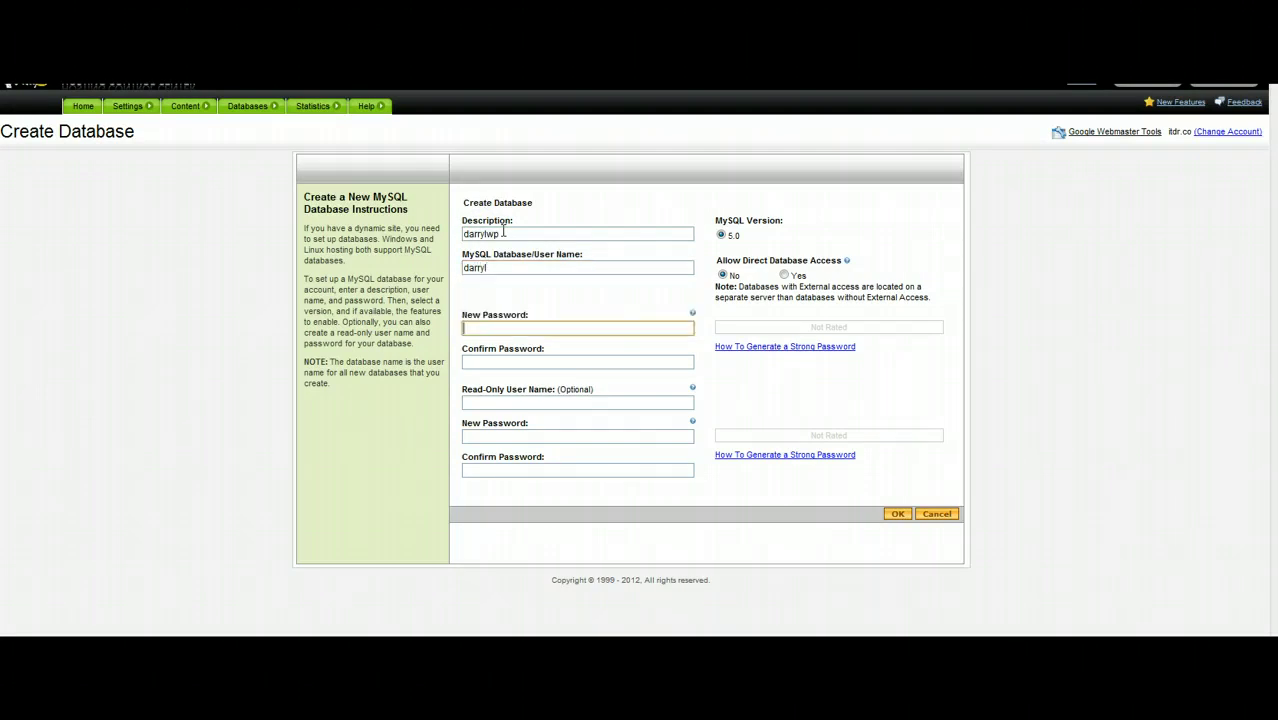
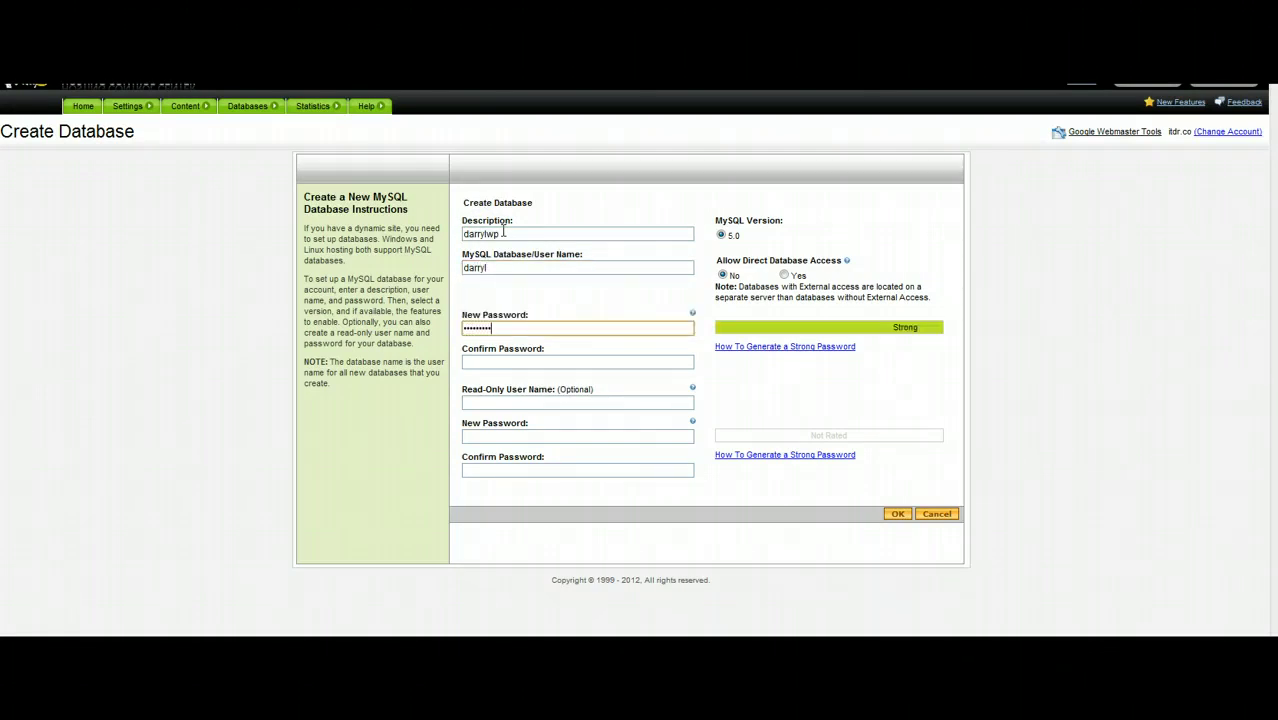
key(Tab)
text(p)
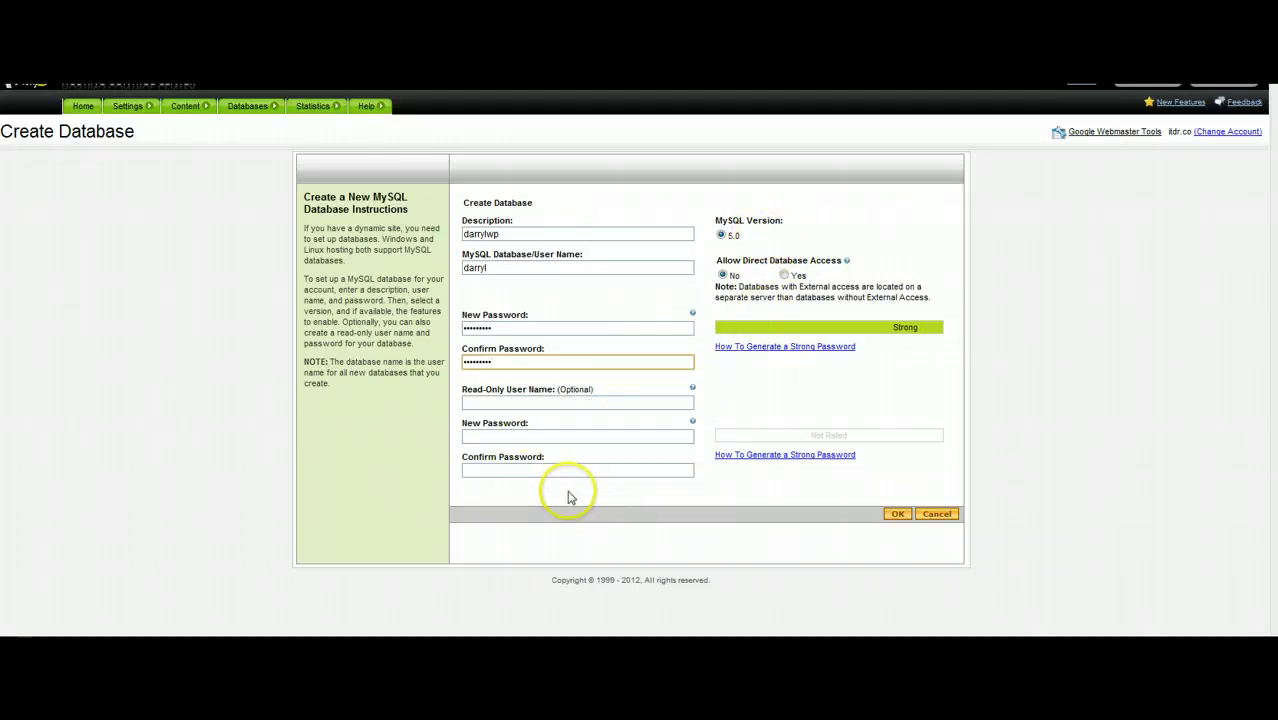
click(538, 267)
text(w)
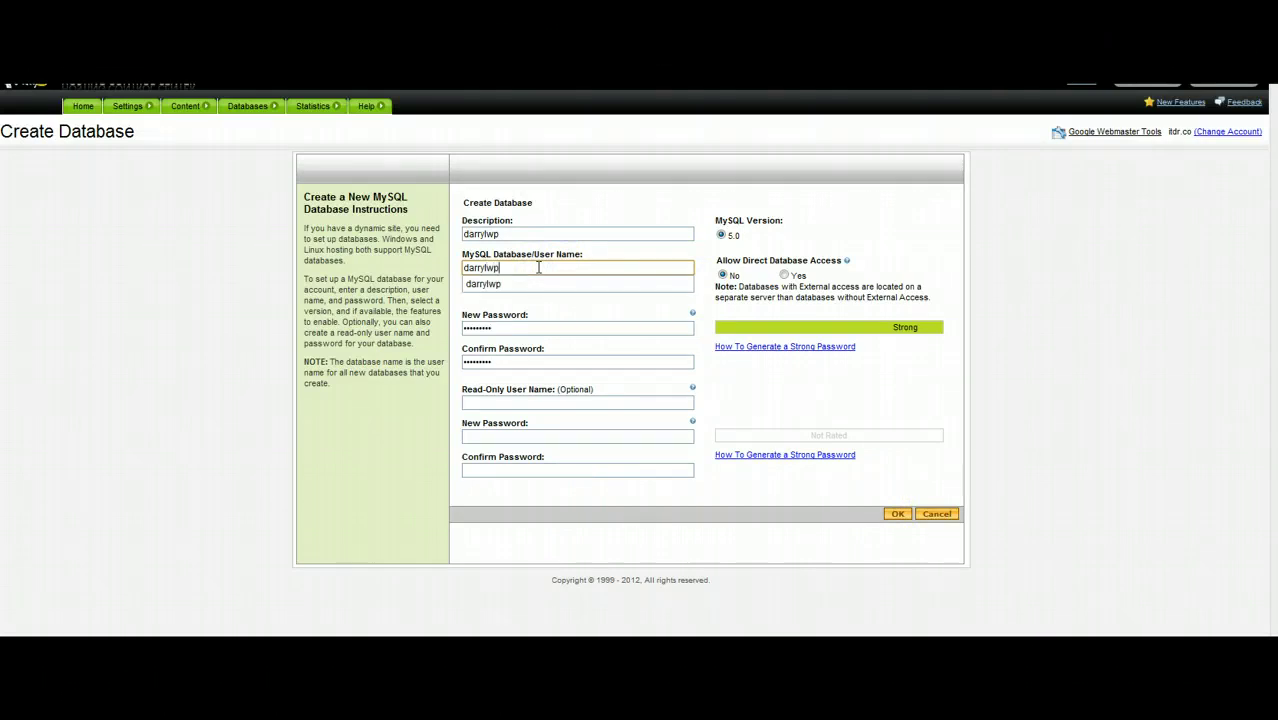
text(p)
key(Tab)
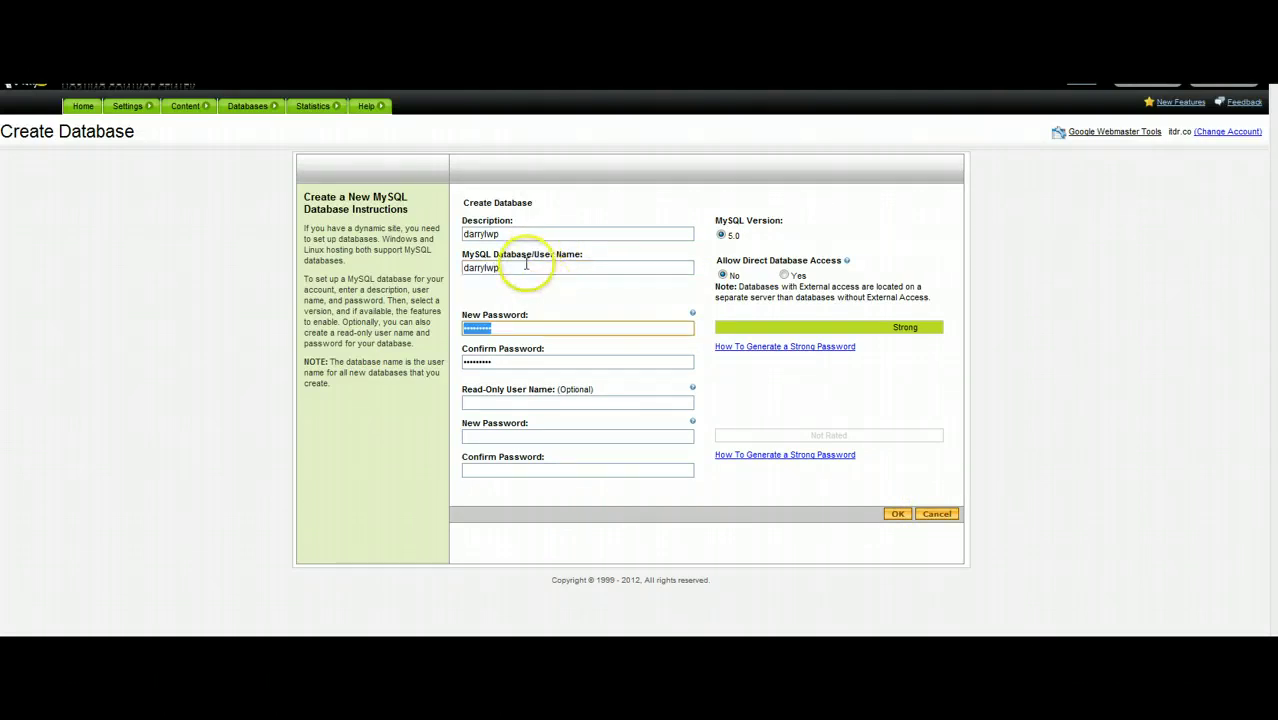
Submit the new database and refresh its Pending Setup status
click(897, 515)
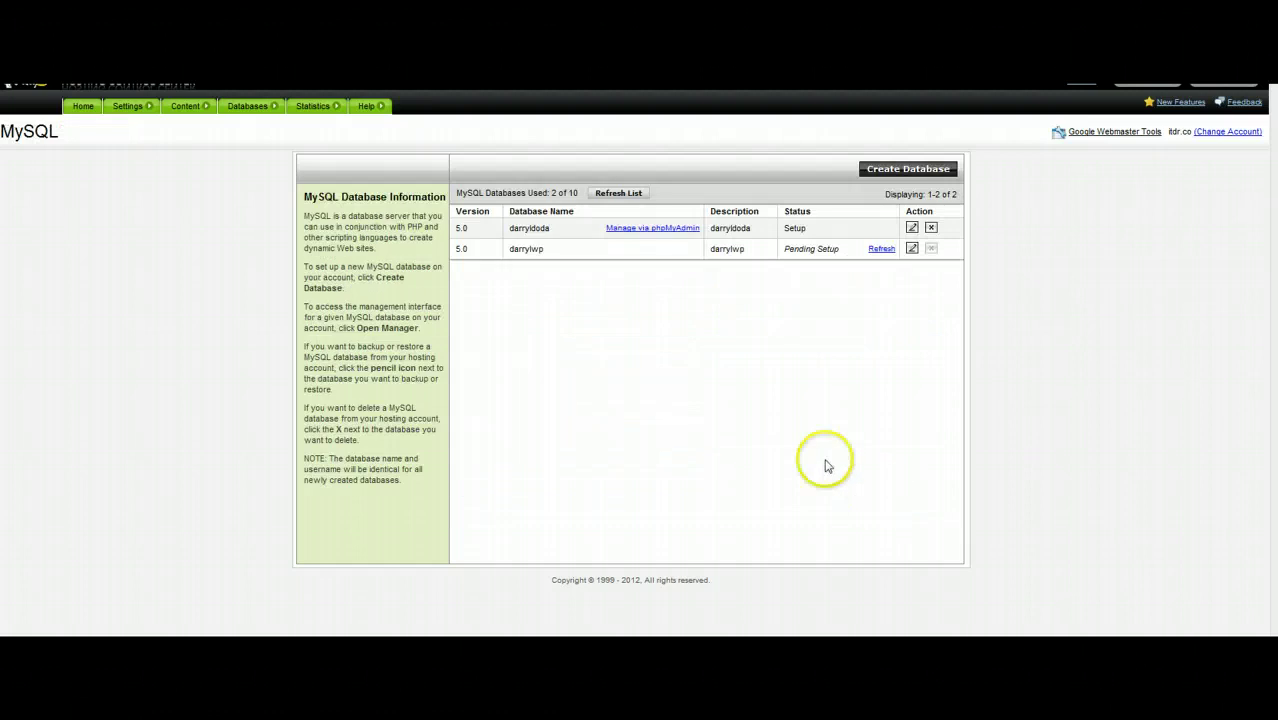
double_click(797, 249)
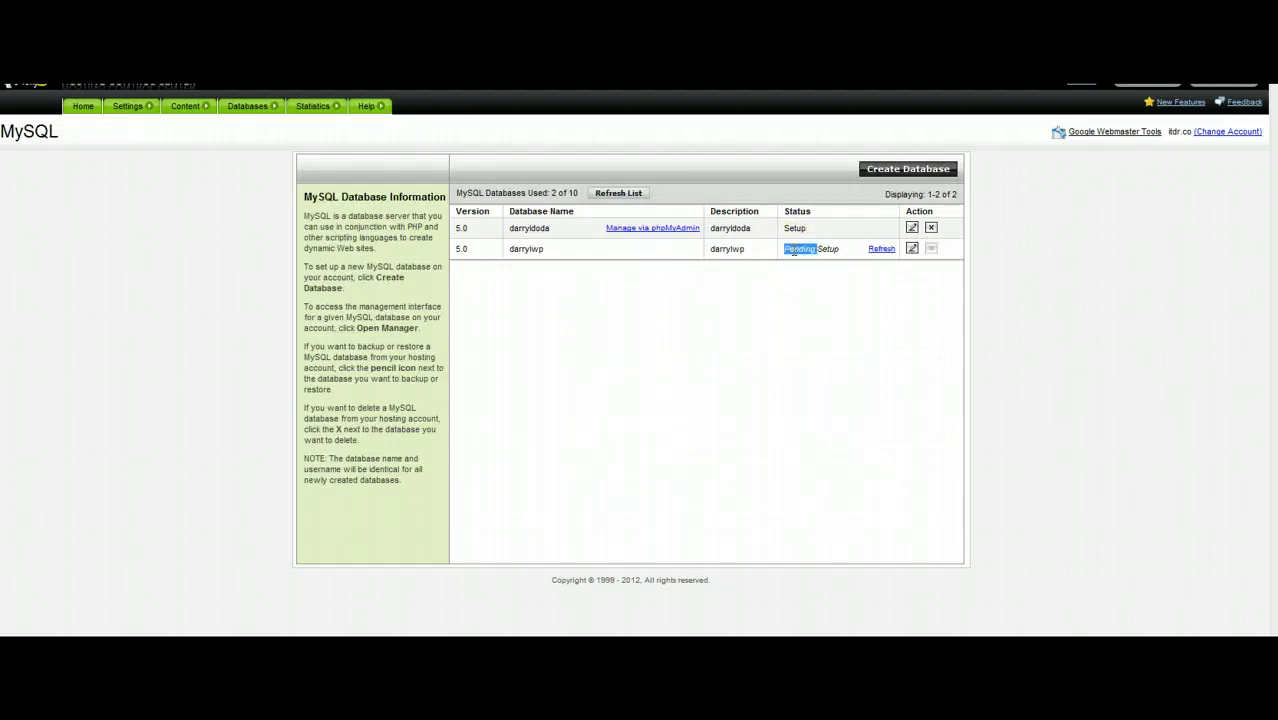
click(882, 250)
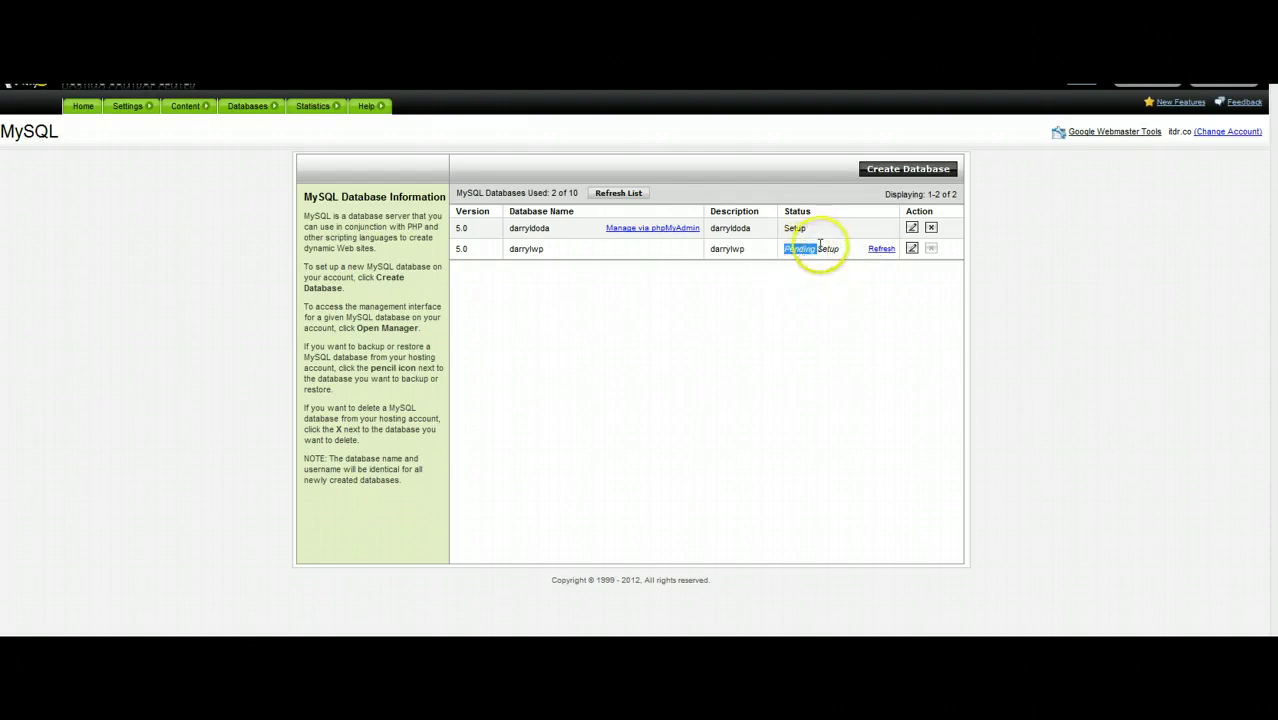
Open the set-up database's MySQL Details and select its Database Name for copying
double_click(795, 228)
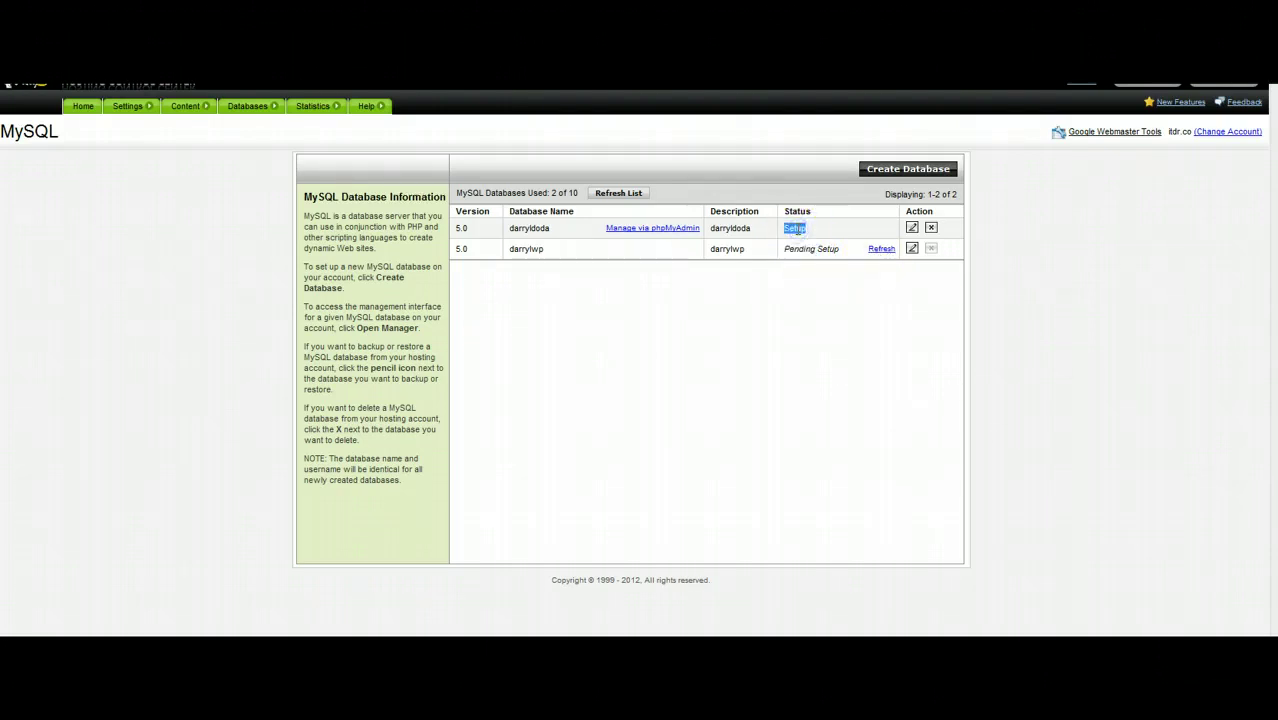
click(912, 229)
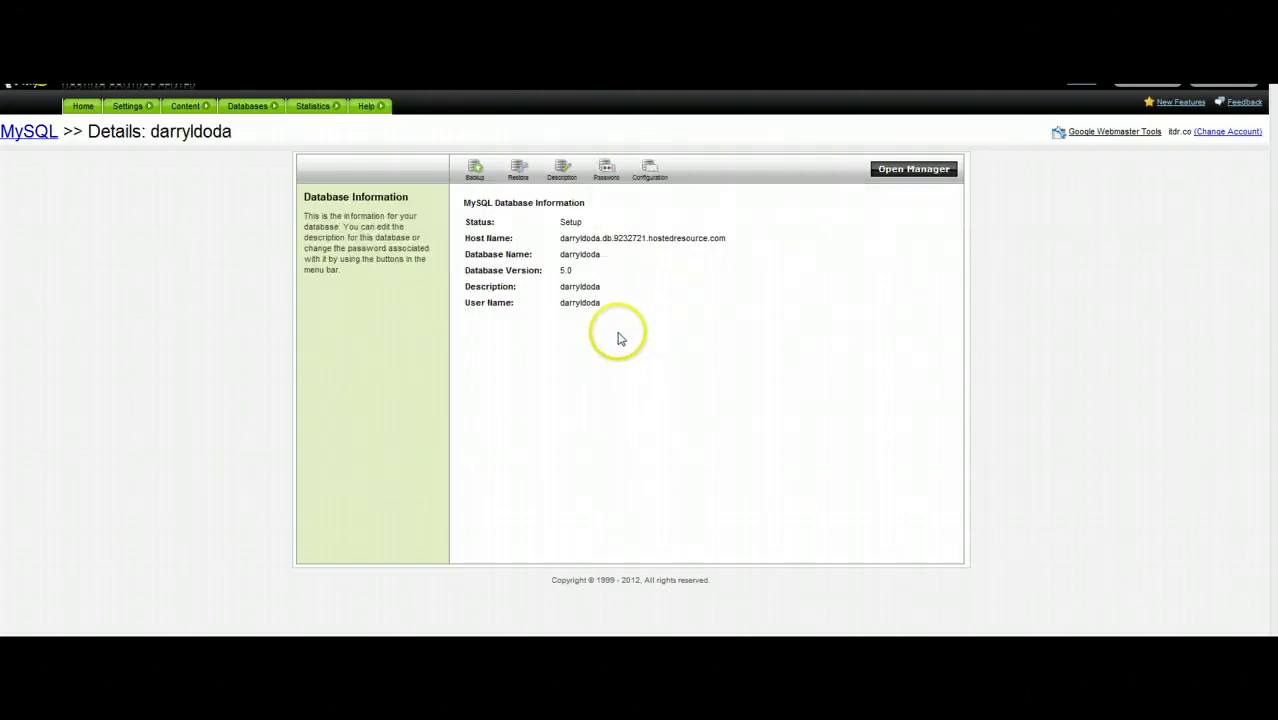
double_click(578, 254)
key(ctrl+c)
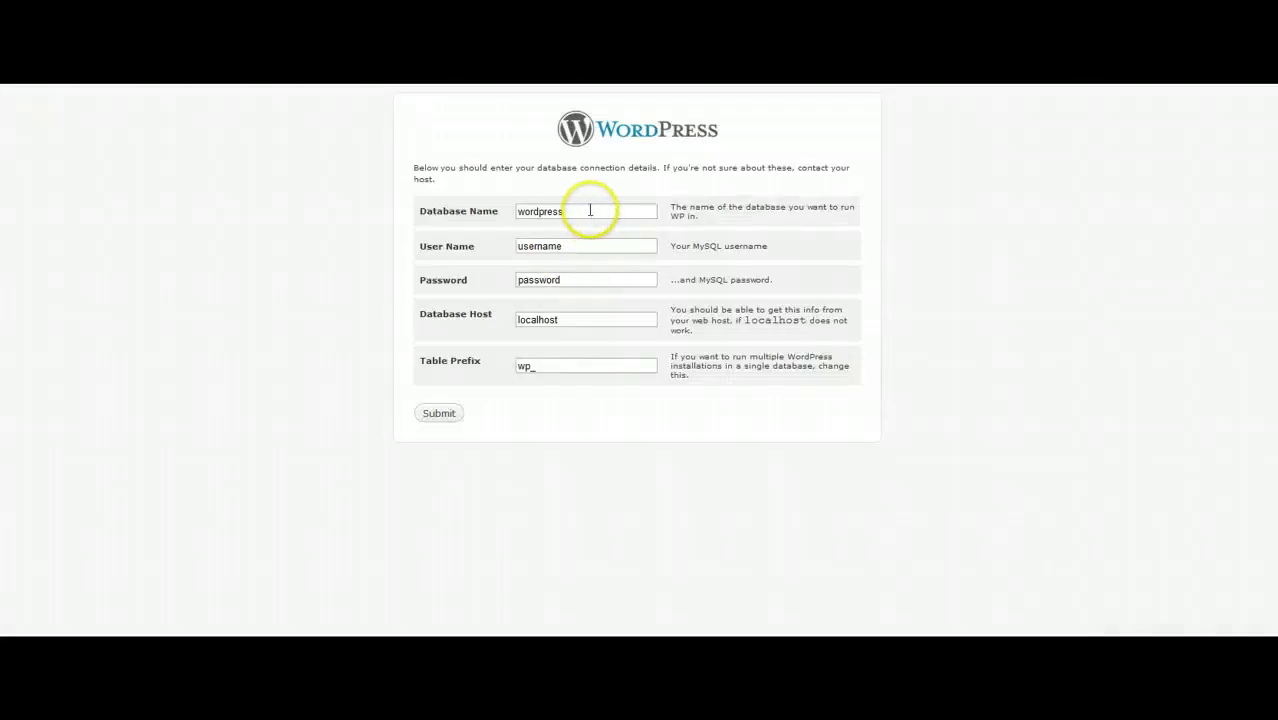
Paste the database name into Database Name and User Name, enter the password, and copy the host name
click(590, 209)
drag(590, 209, 480, 210)
key(ctrl+v)
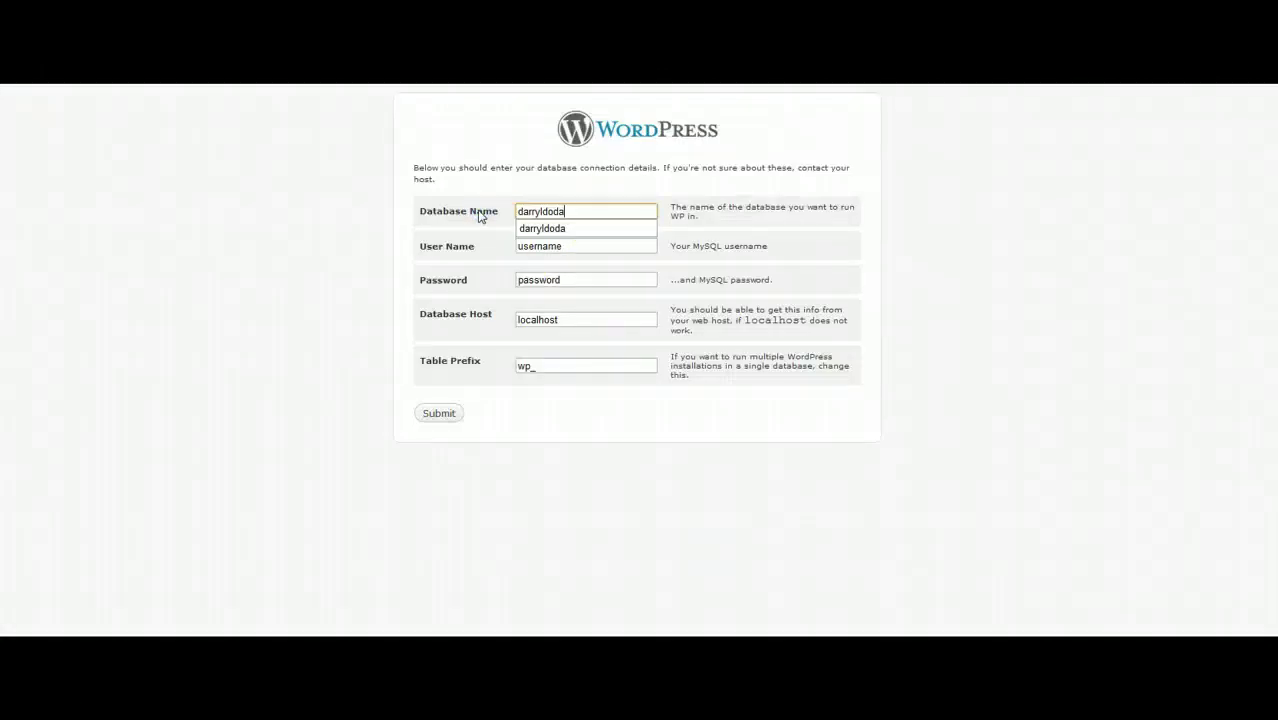
key(Tab)
key(ctrl+v)
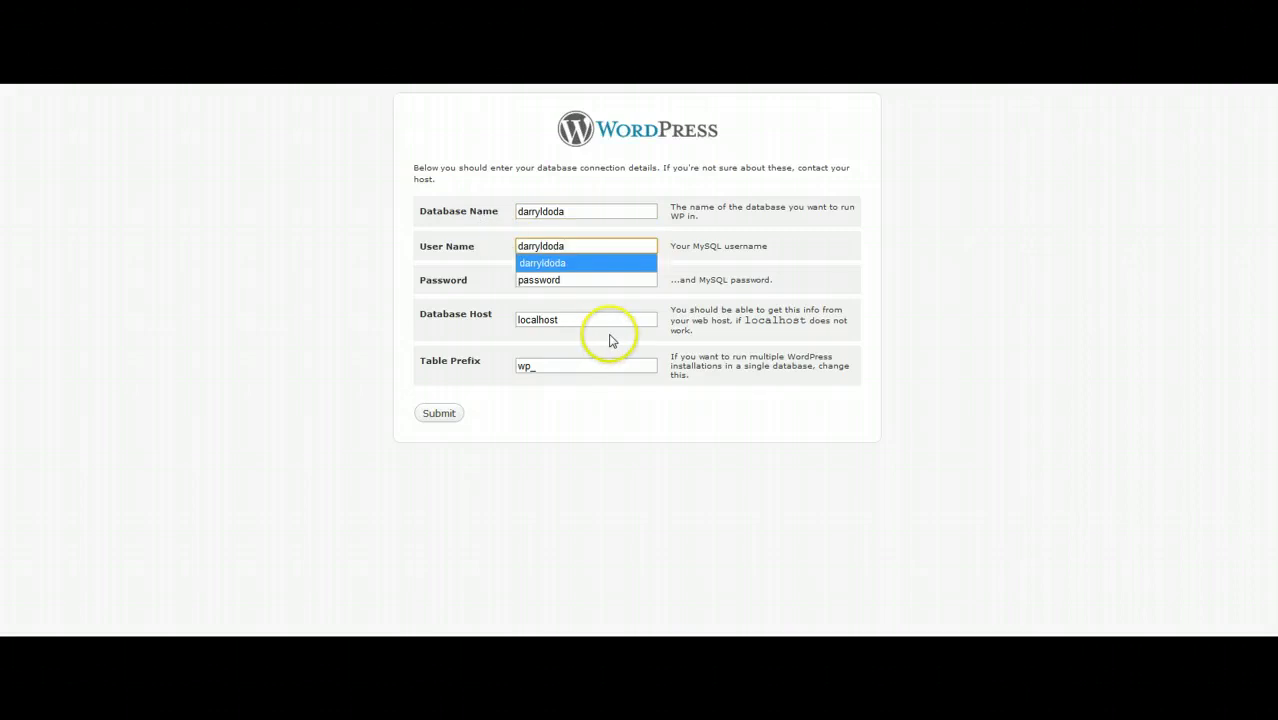
key(Tab)
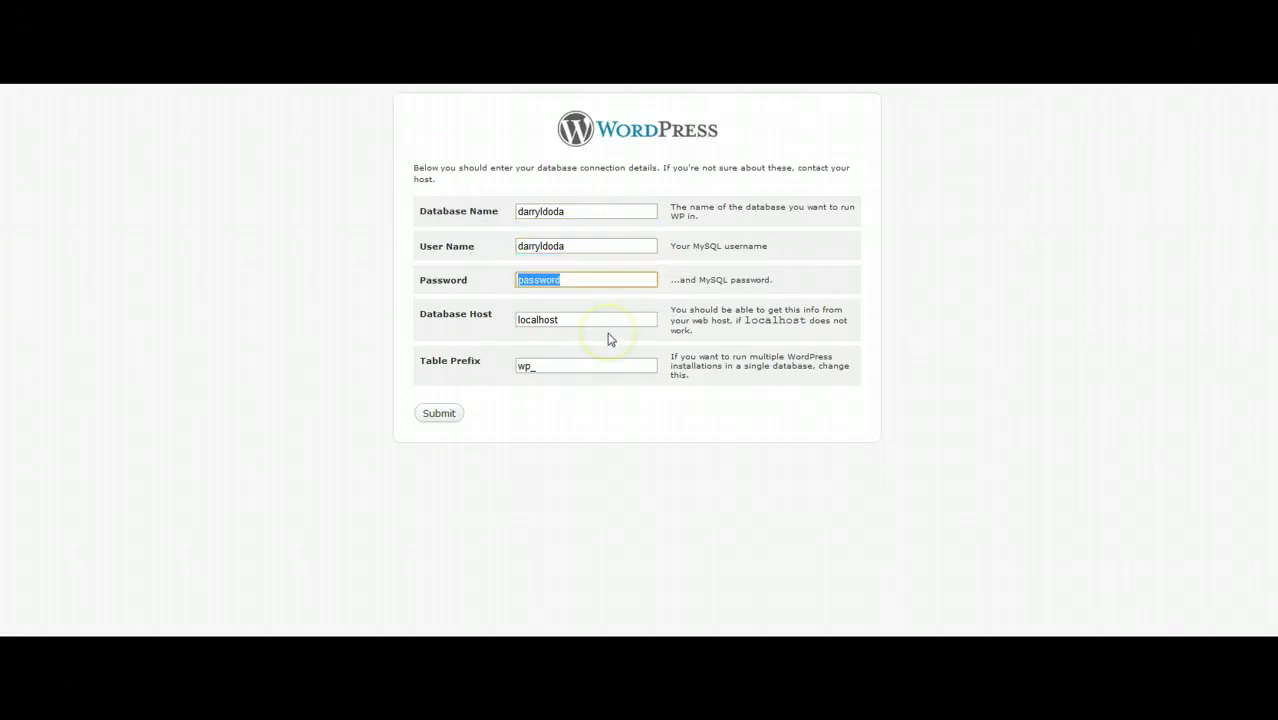
key(Tab)
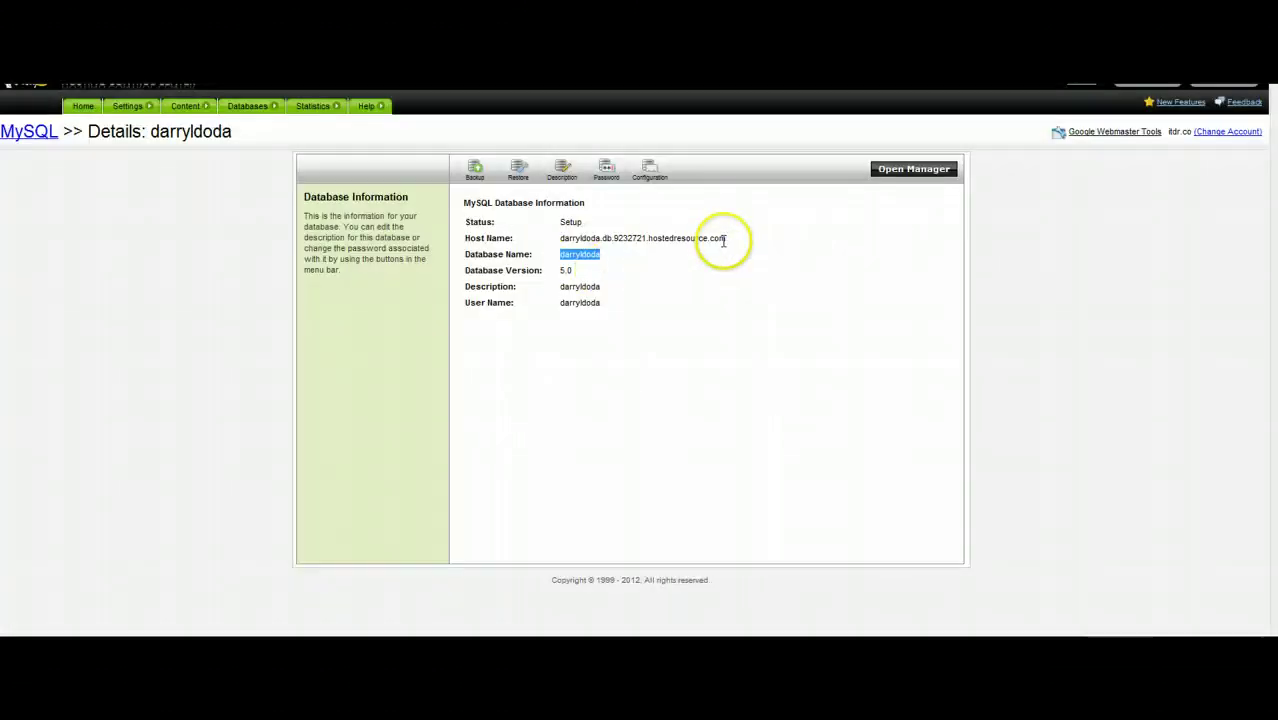
drag(728, 238, 566, 238)
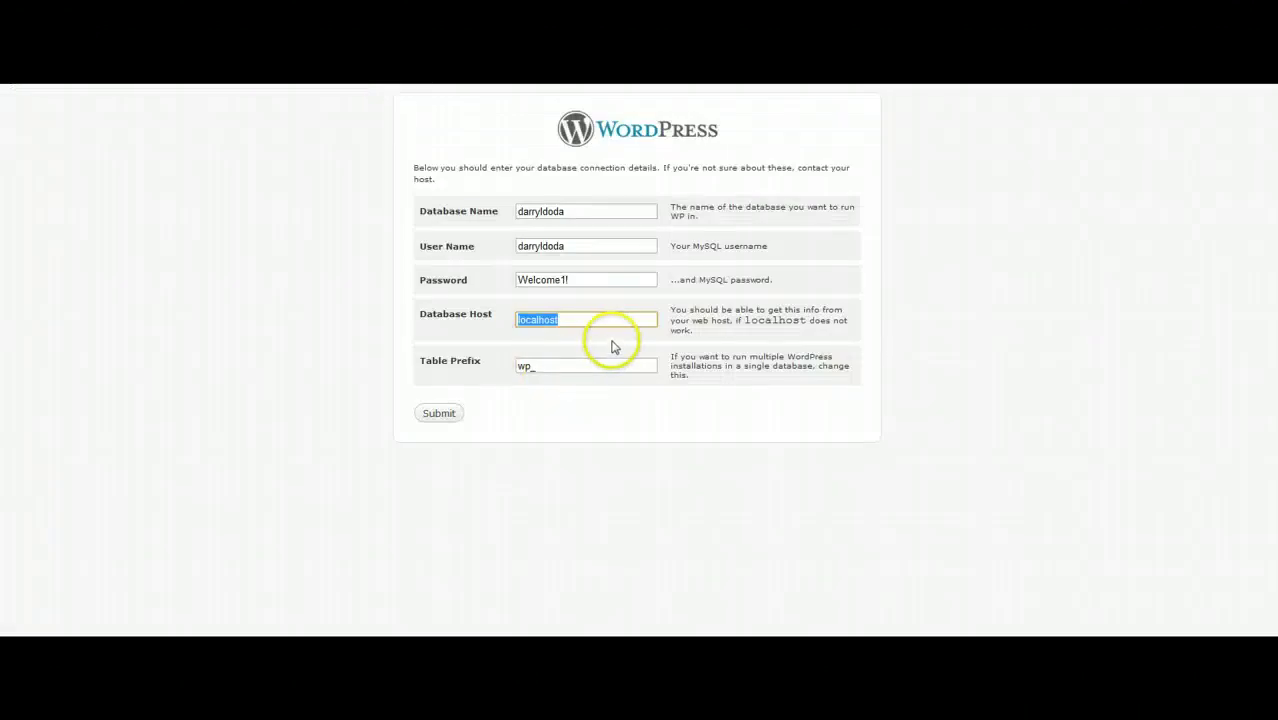
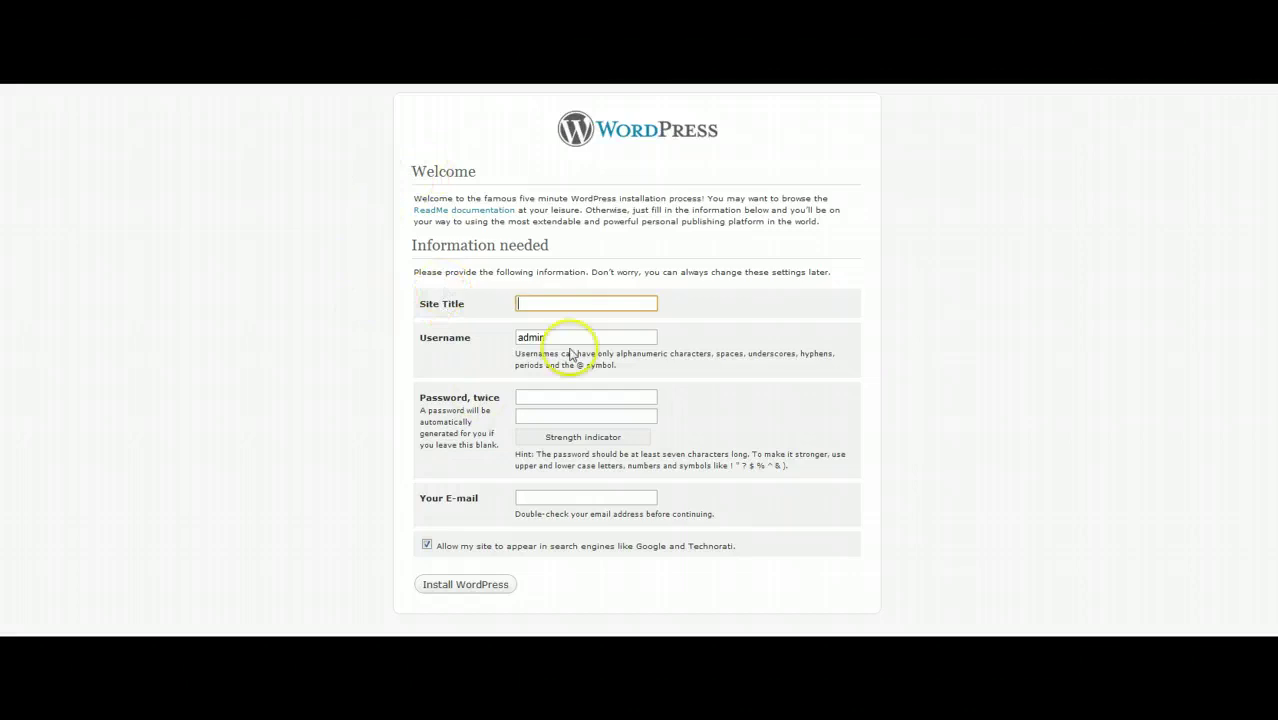
Enter the suggested site title, keep the username, and type the admin password
text(Site)
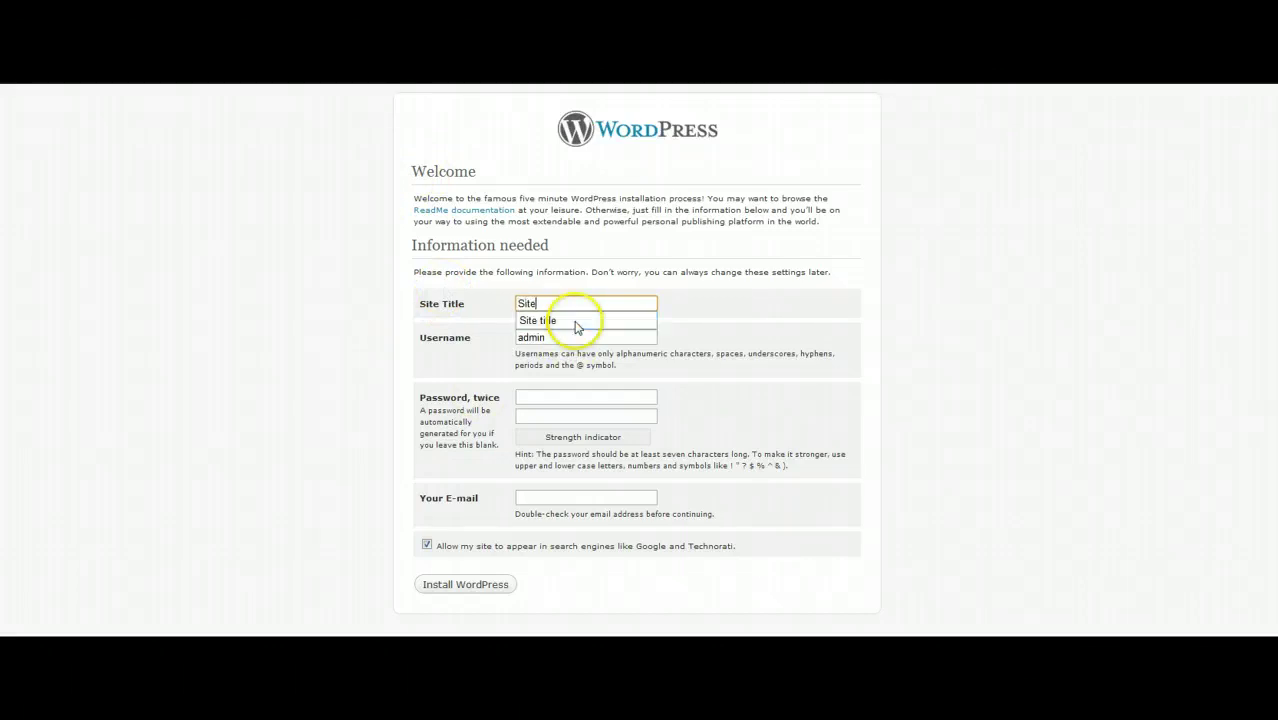
click(576, 323)
key(Tab)
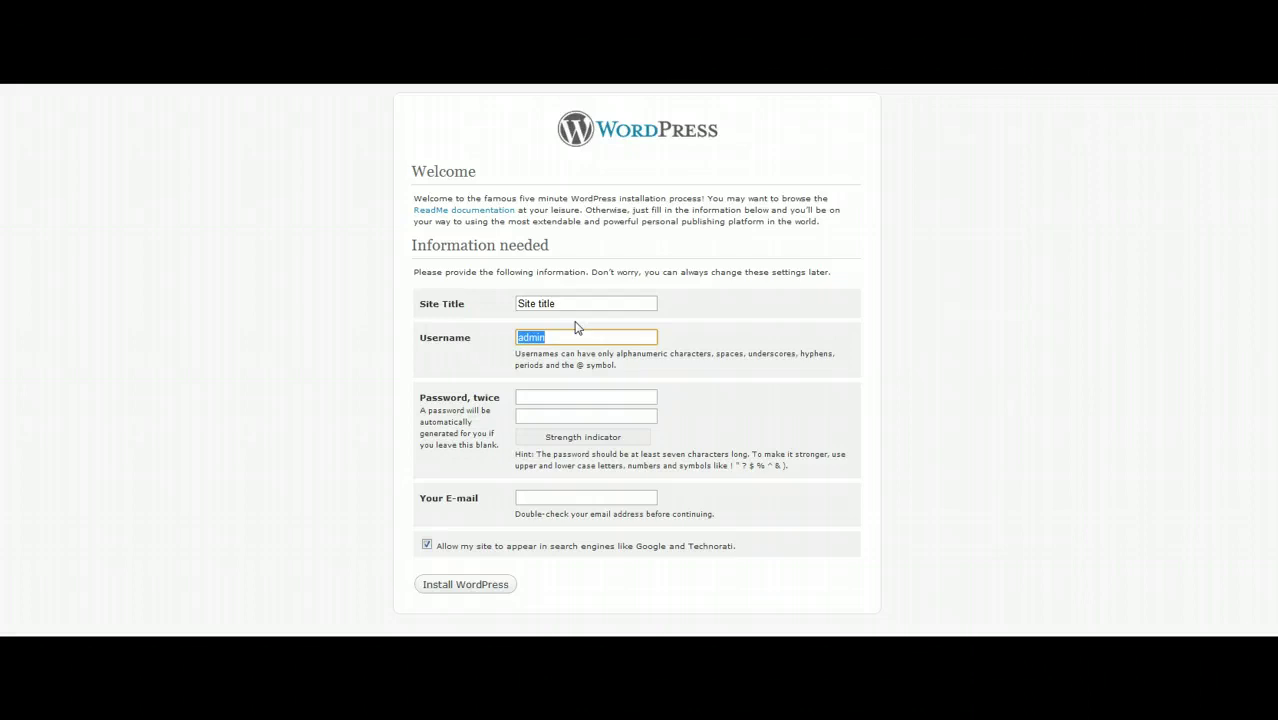
key(Tab)
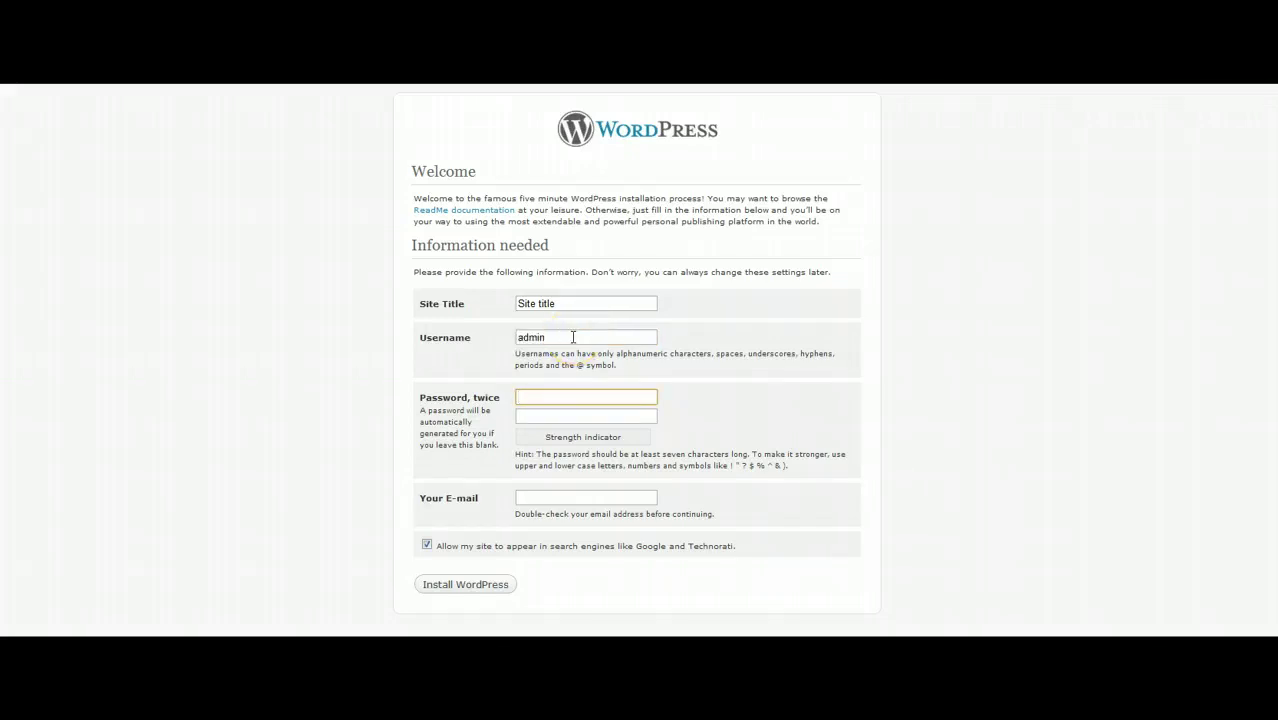
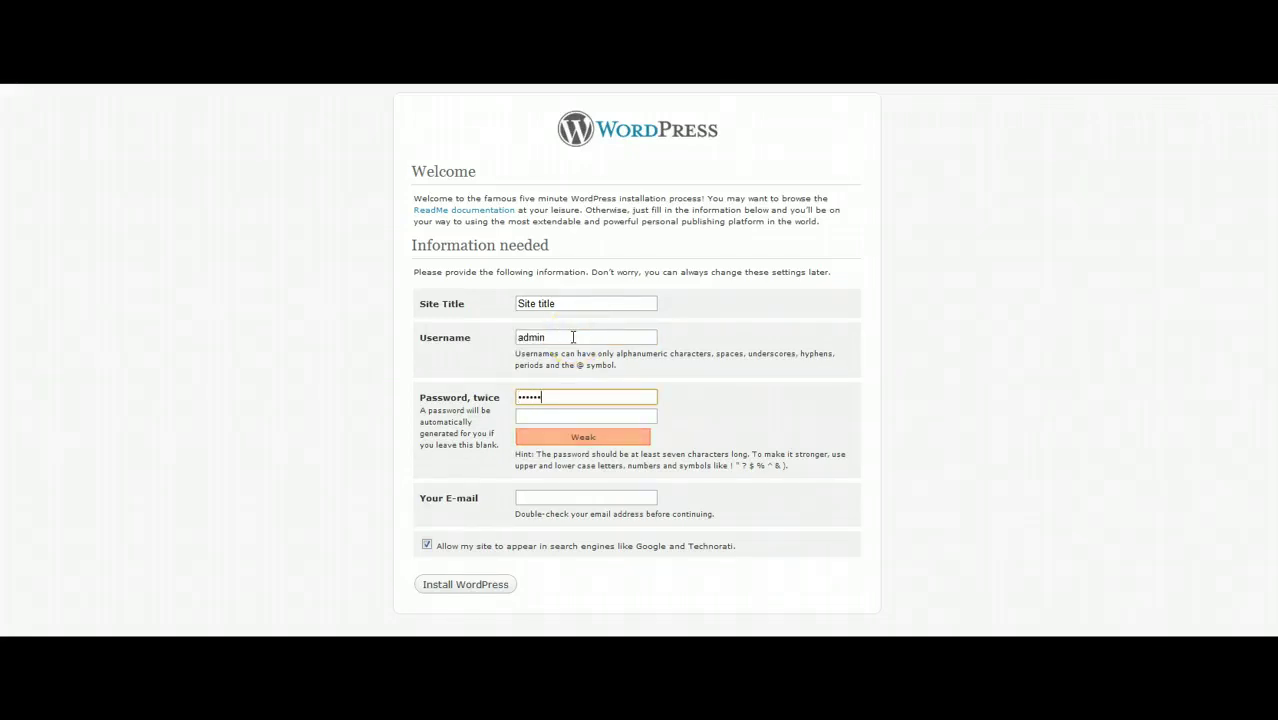
key(Tab)
Confirm the password, pick the suggested e-mail address, and install WordPress
text(a)
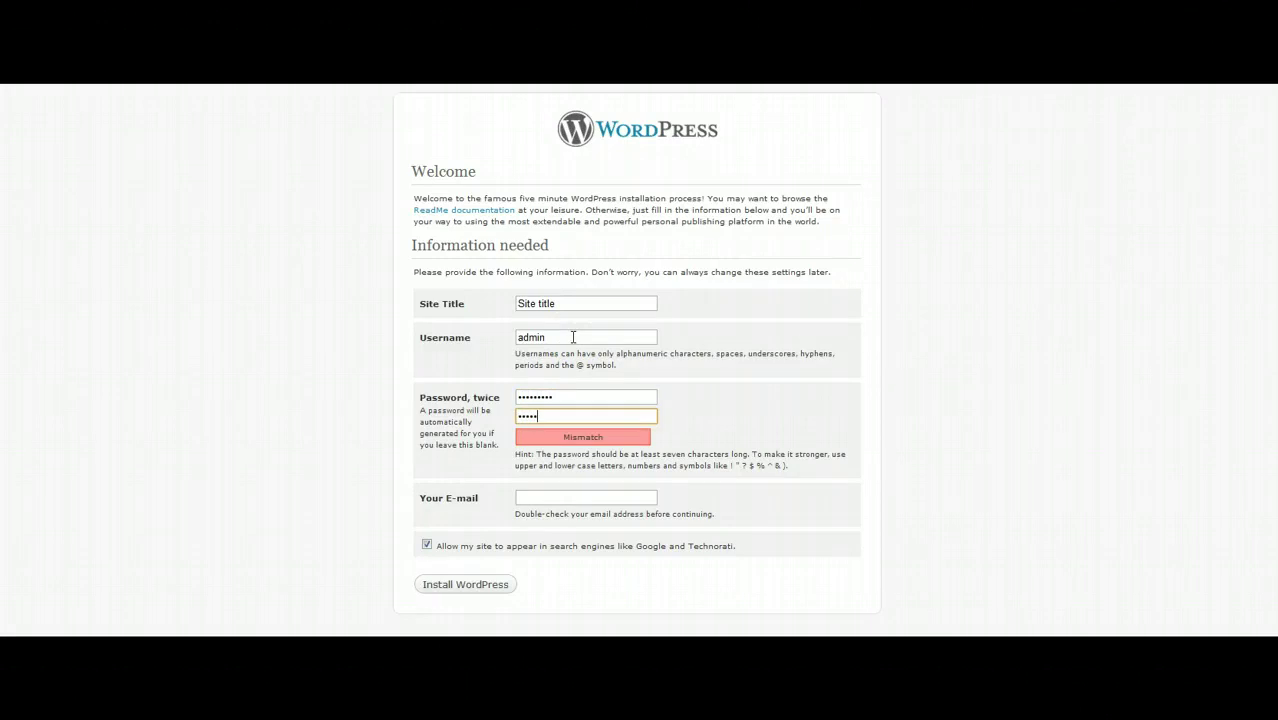
text(****)
key(Tab)
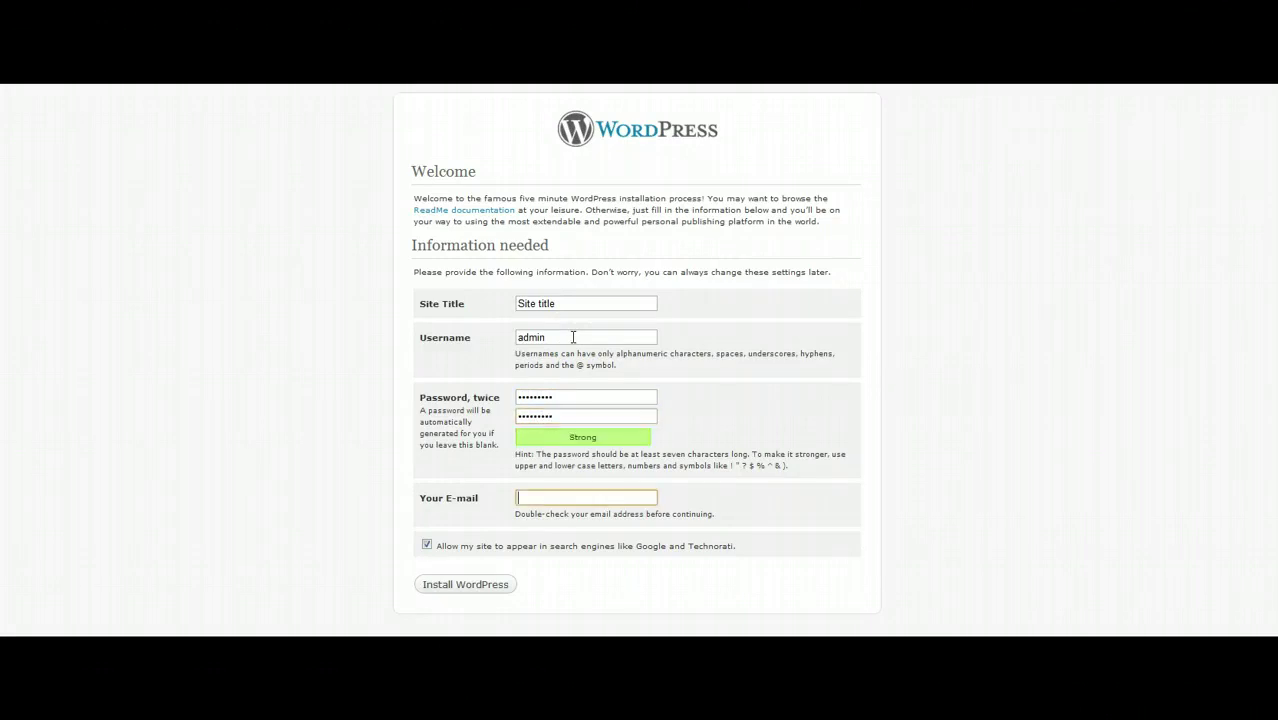
text(da)
key(Down)
key(Return)
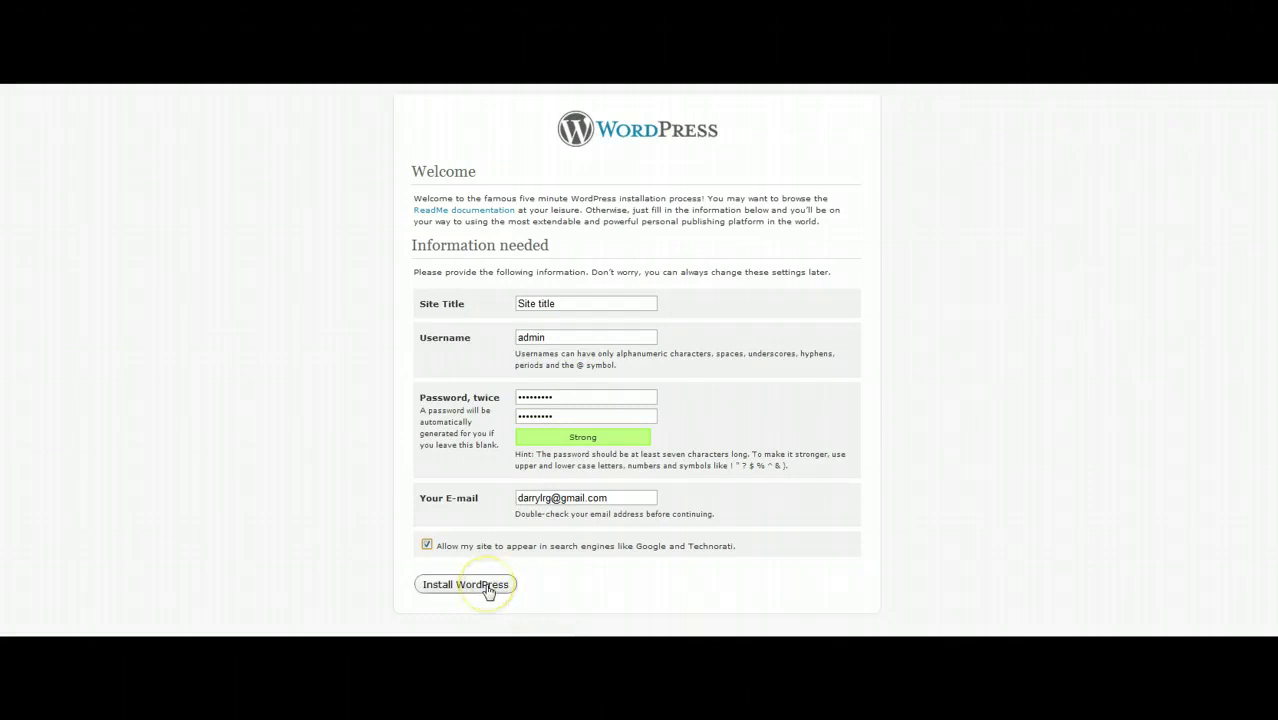
click(489, 592)
Log in to the WordPress admin as user 'admin' with its password
click(425, 333)
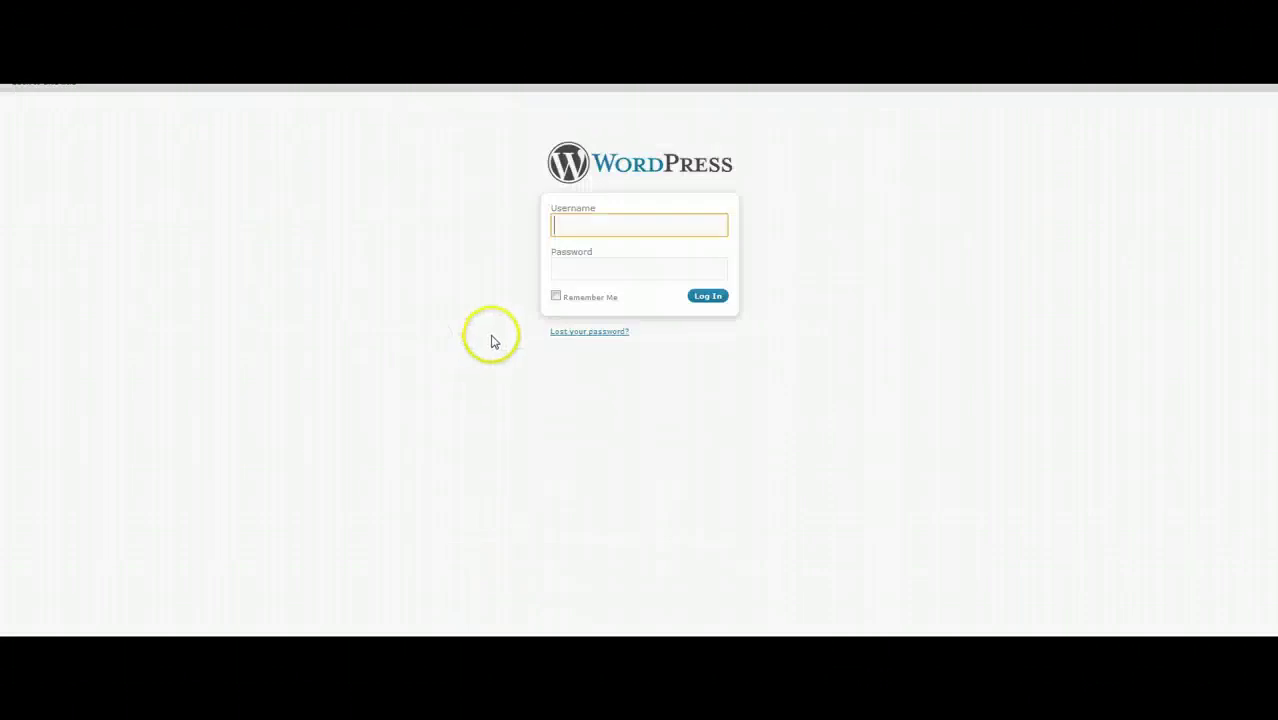
text(admin)
key(Tab)
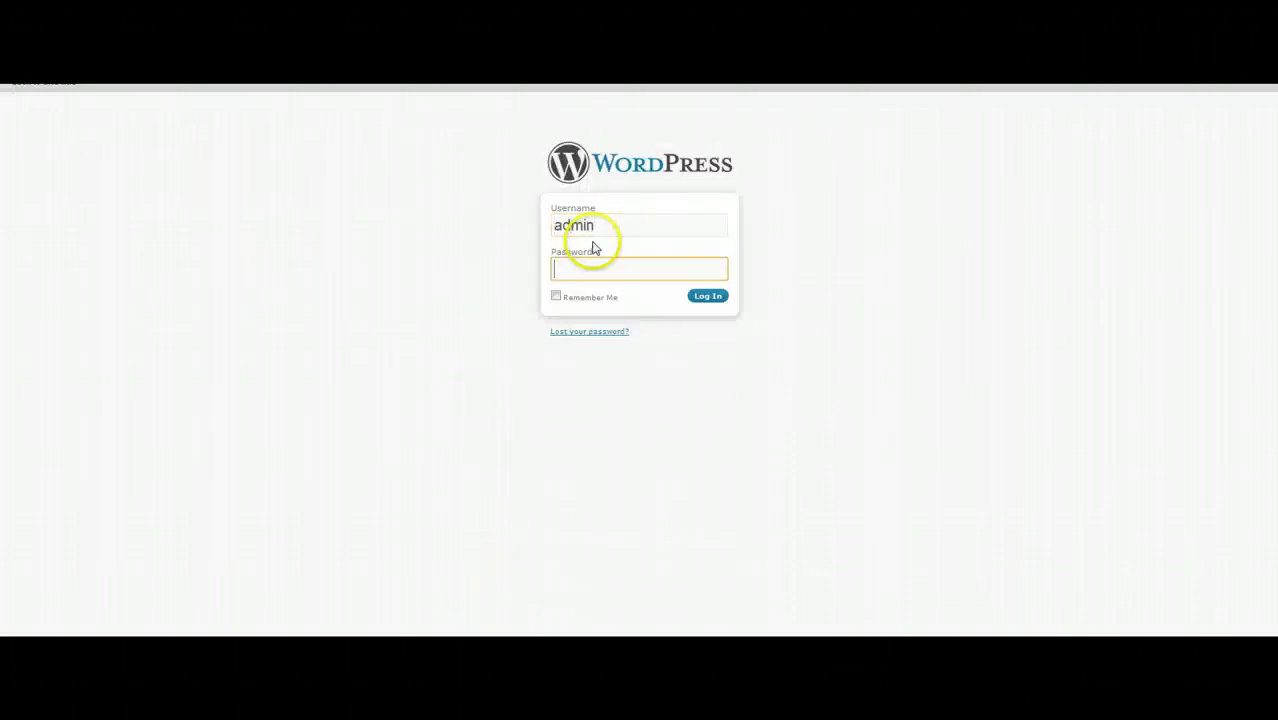
click(719, 300)
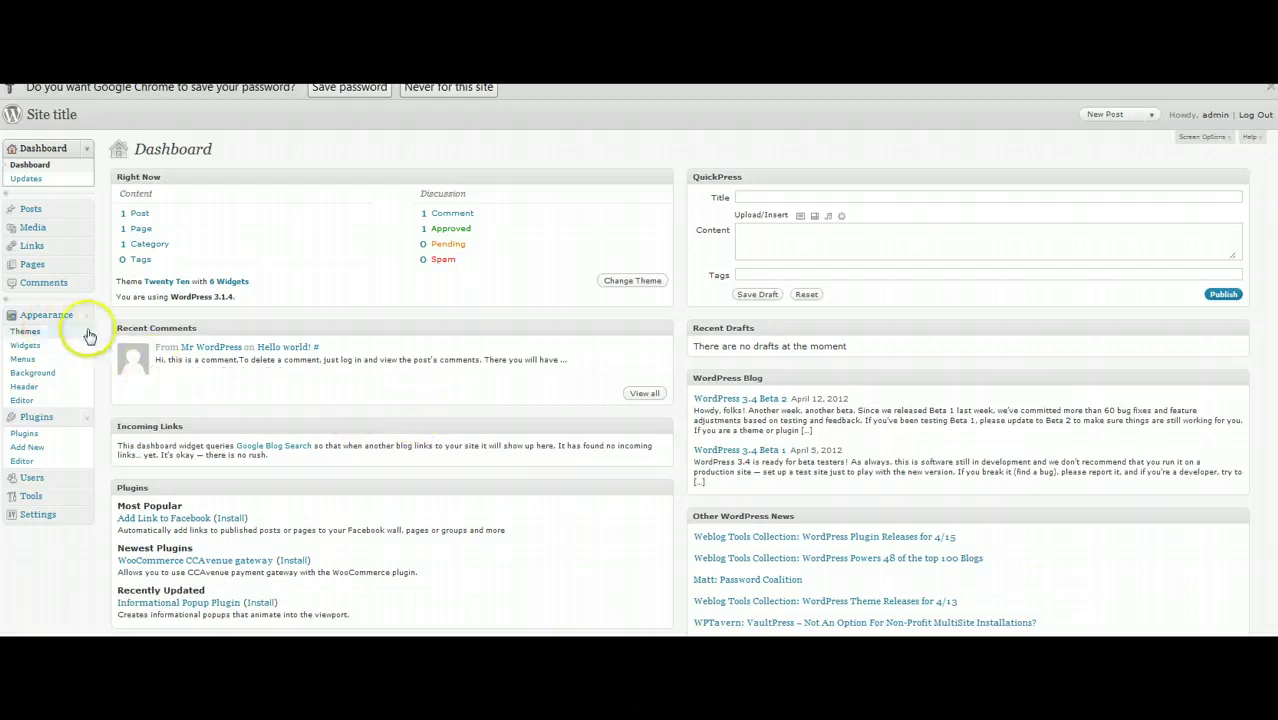
Activate the ITDR - Doda theme from Appearance > Themes
click(24, 334)
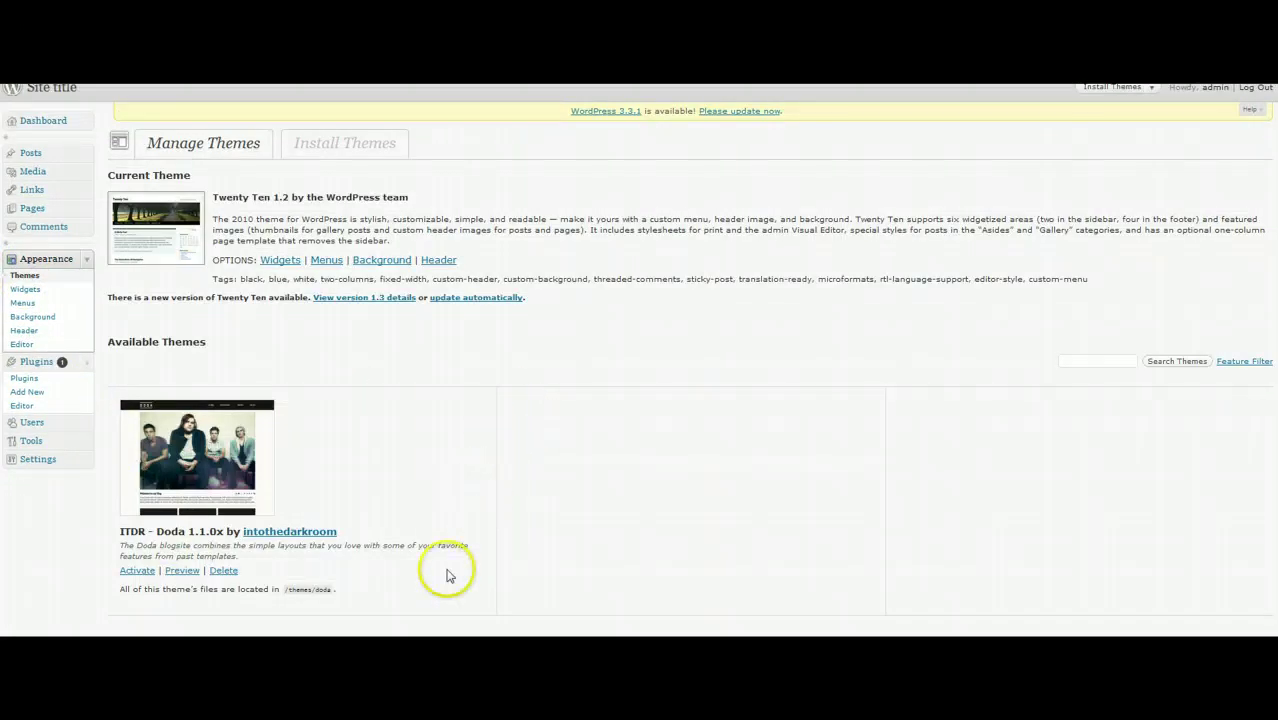
click(134, 572)
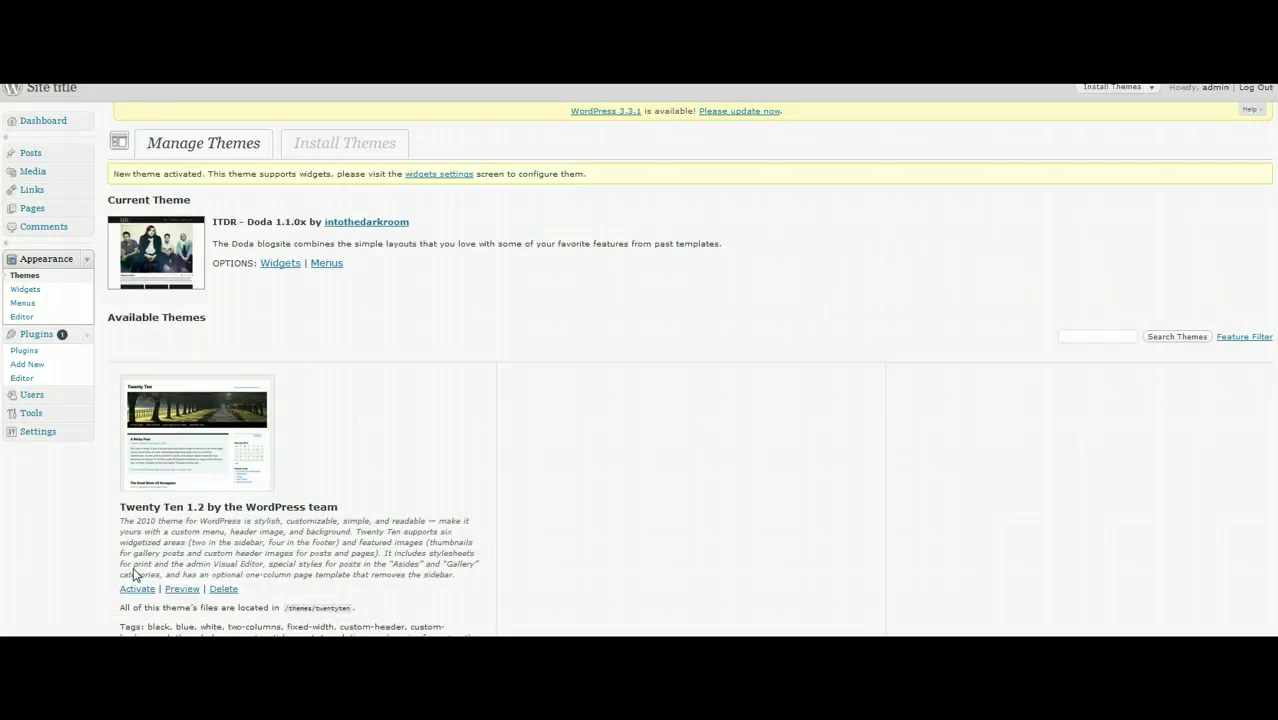